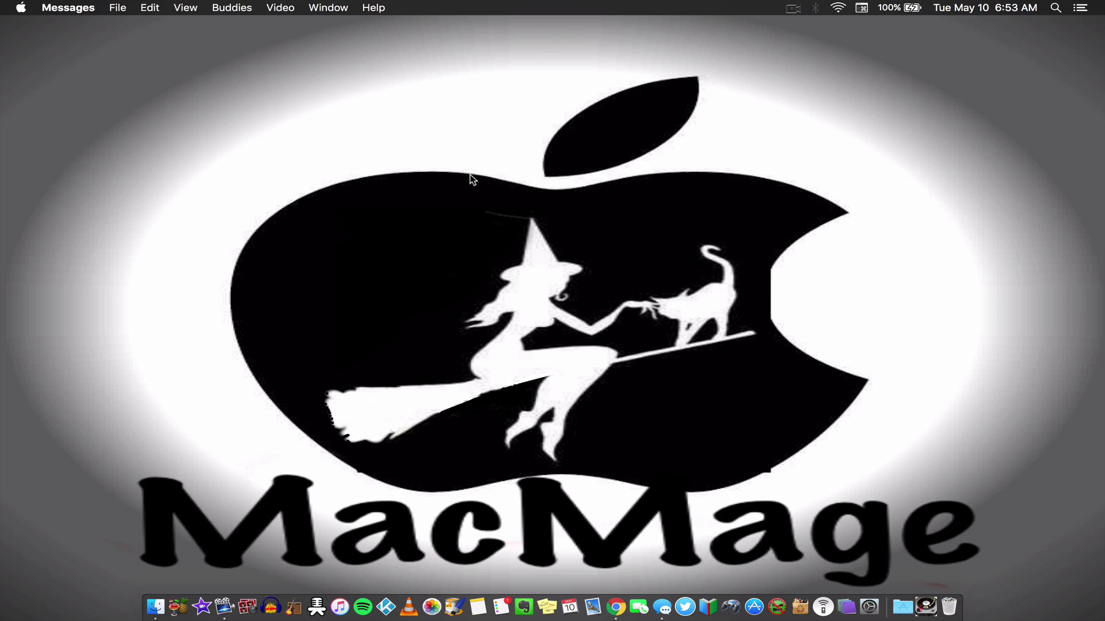
Step: Create a new folder on the desktop and move it toward the upper right of the wallpaper
right_click(793, 55)
left_click(815, 64)
left_click(758, 68)
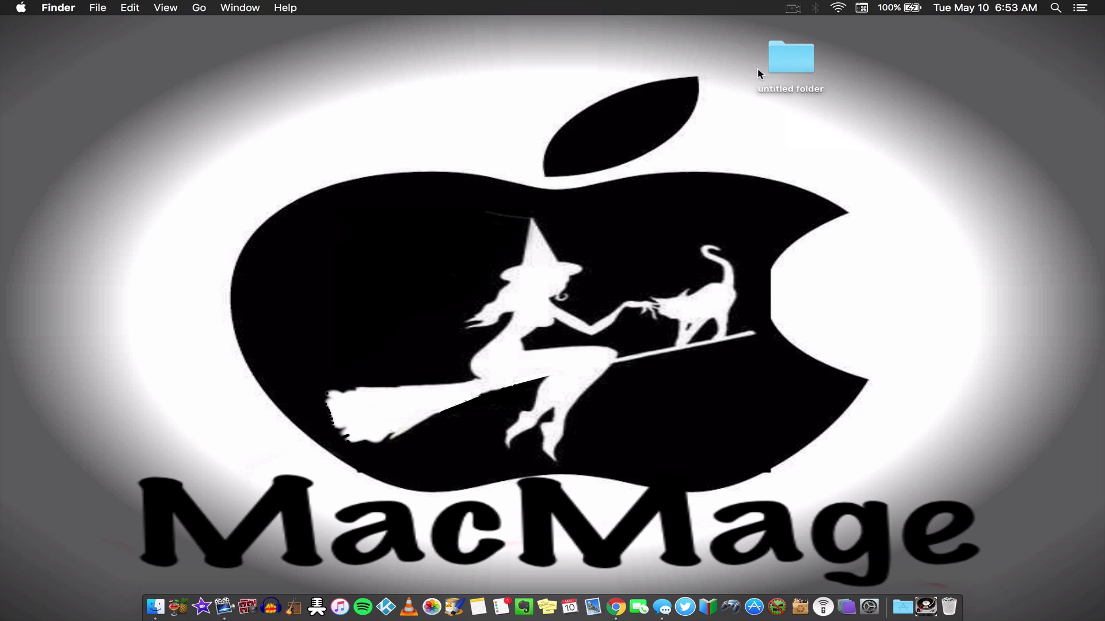
left_click_drag(785, 51, 865, 78)
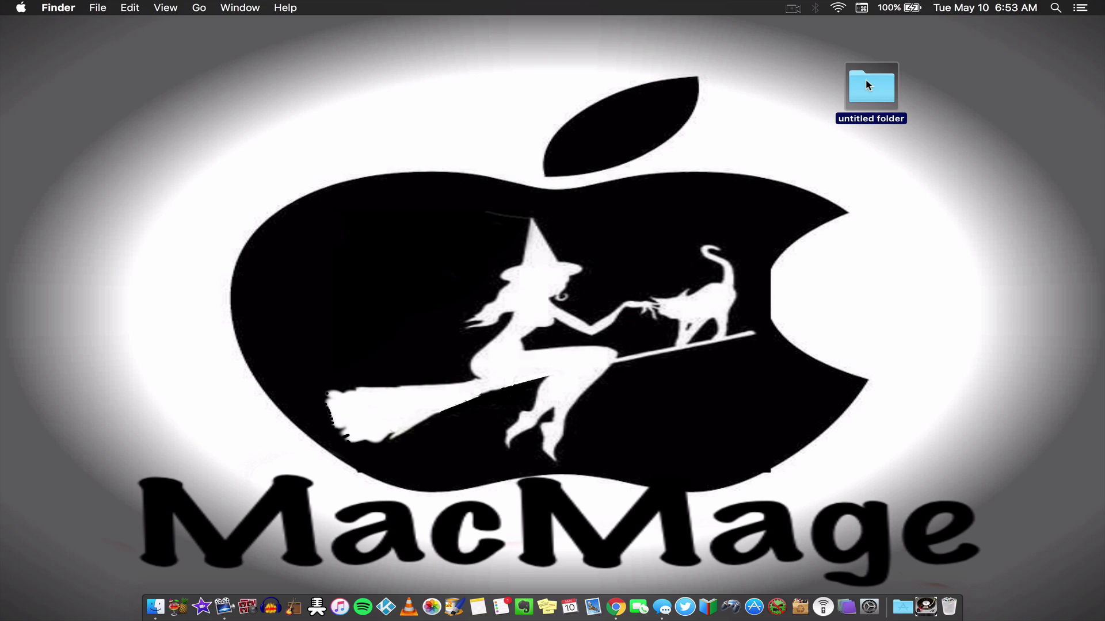
Step: Rename the new desktop folder as photos
left_click(863, 121)
left_click(852, 118)
key("super+a")
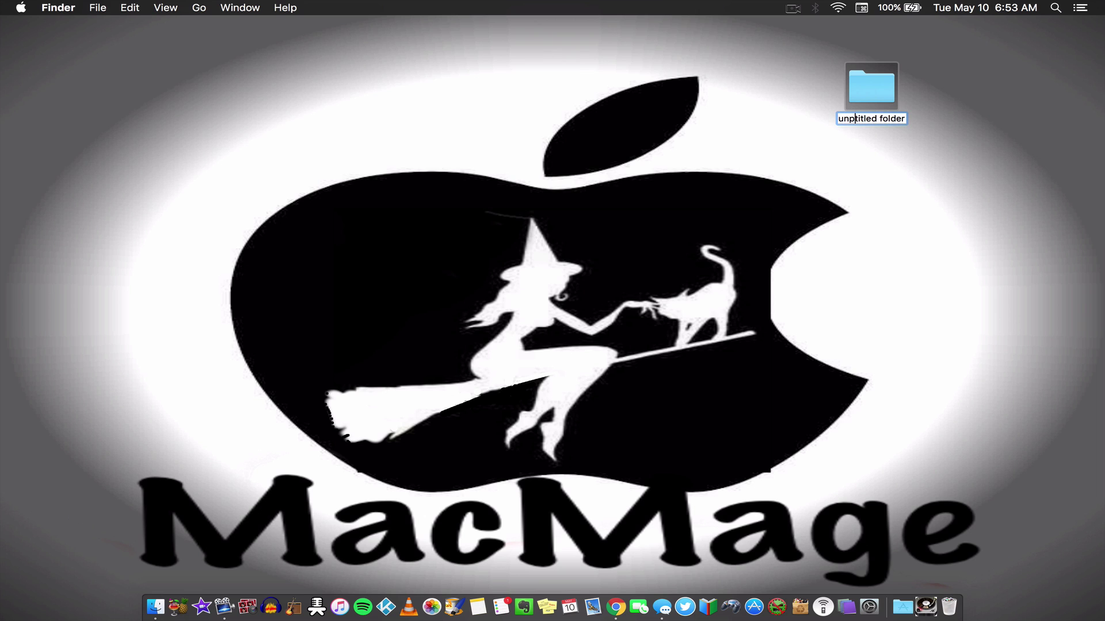
type("photos")
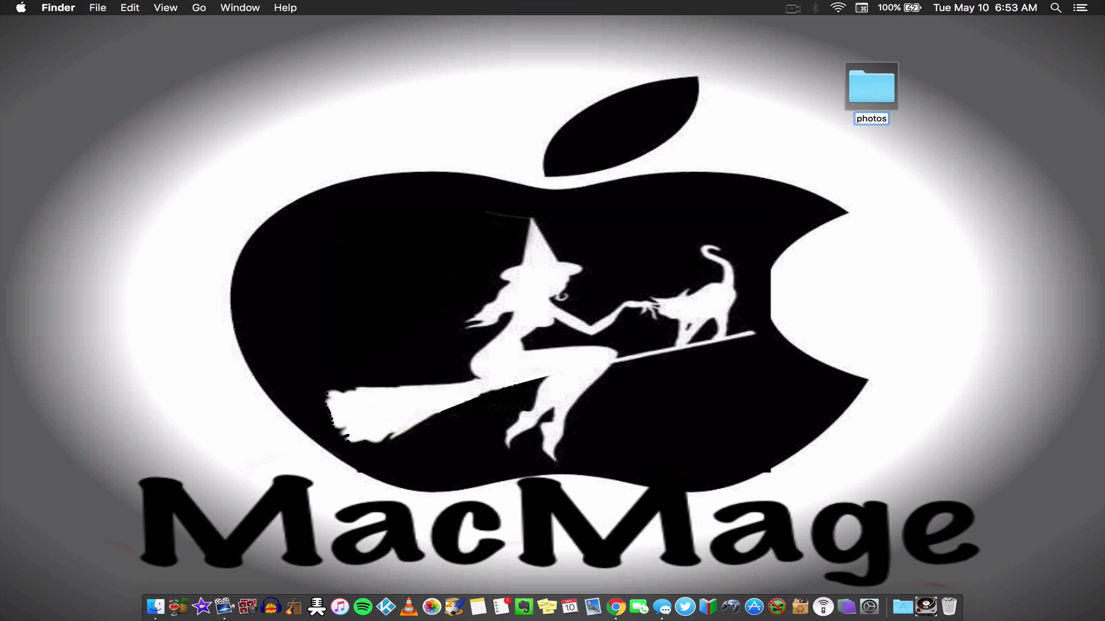
key("Return")
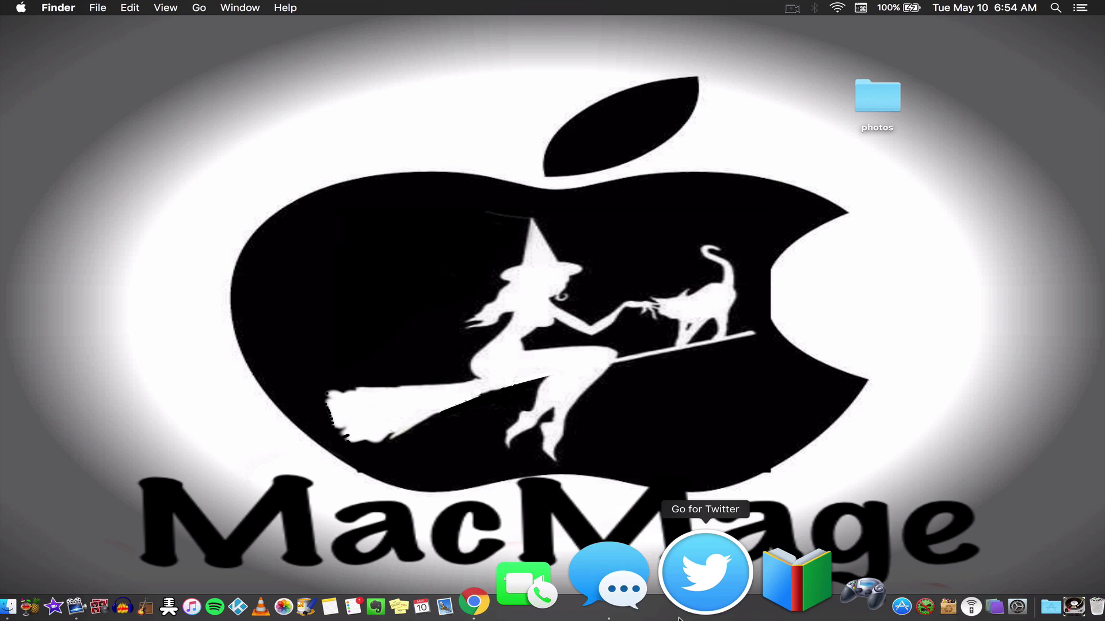
Step: Switch to Chrome, search Google for "photos icon png" and show the image results
left_click(619, 601)
type("photos i")
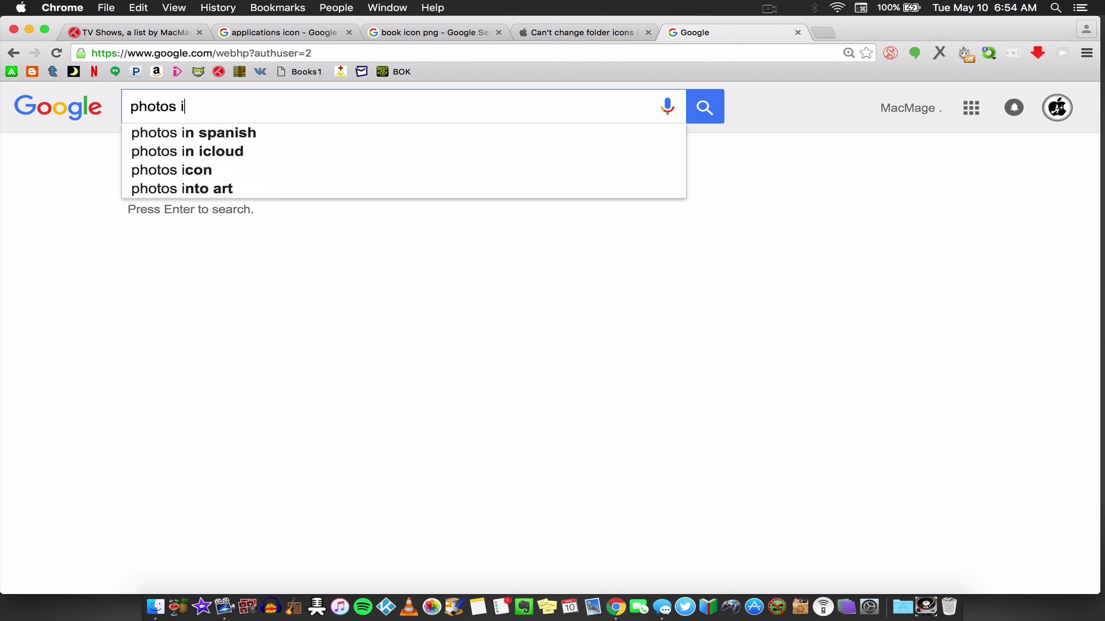
type("con")
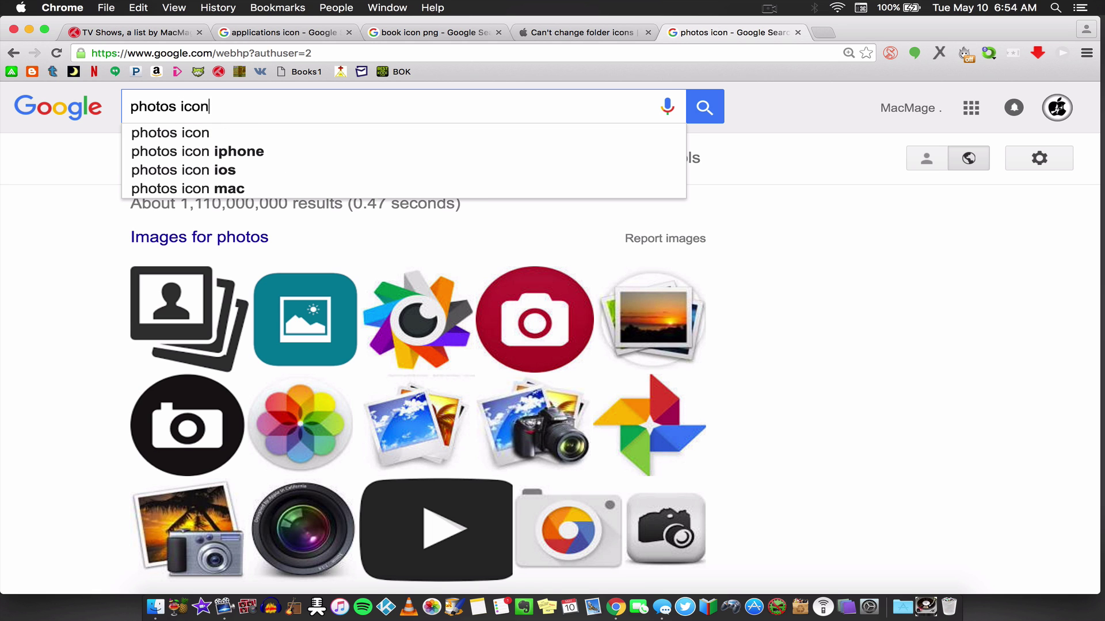
type(" png")
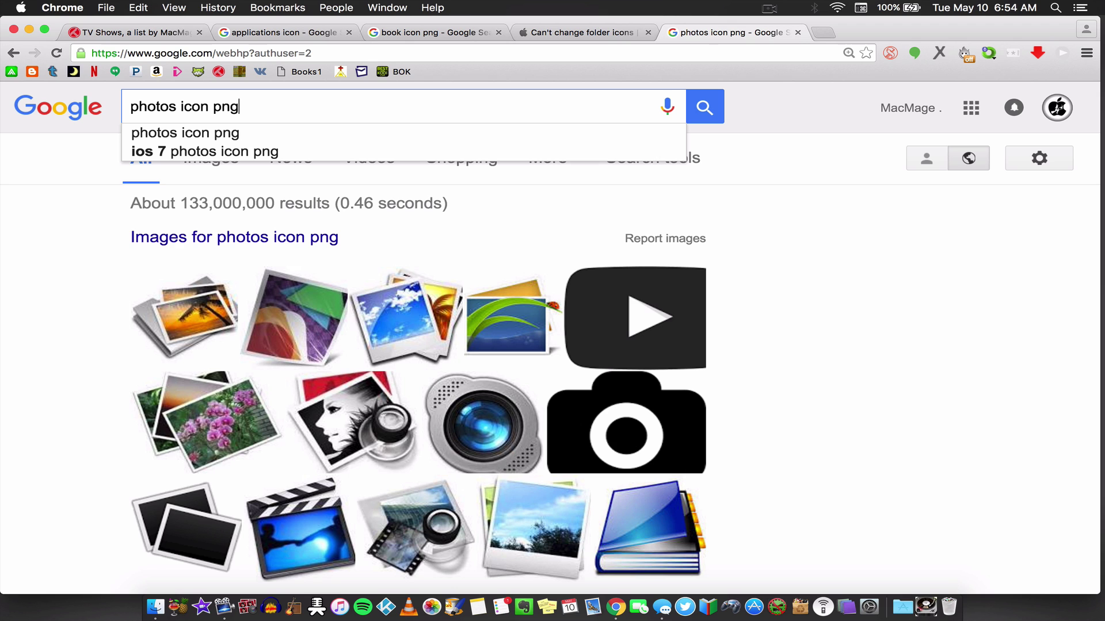
key("Return")
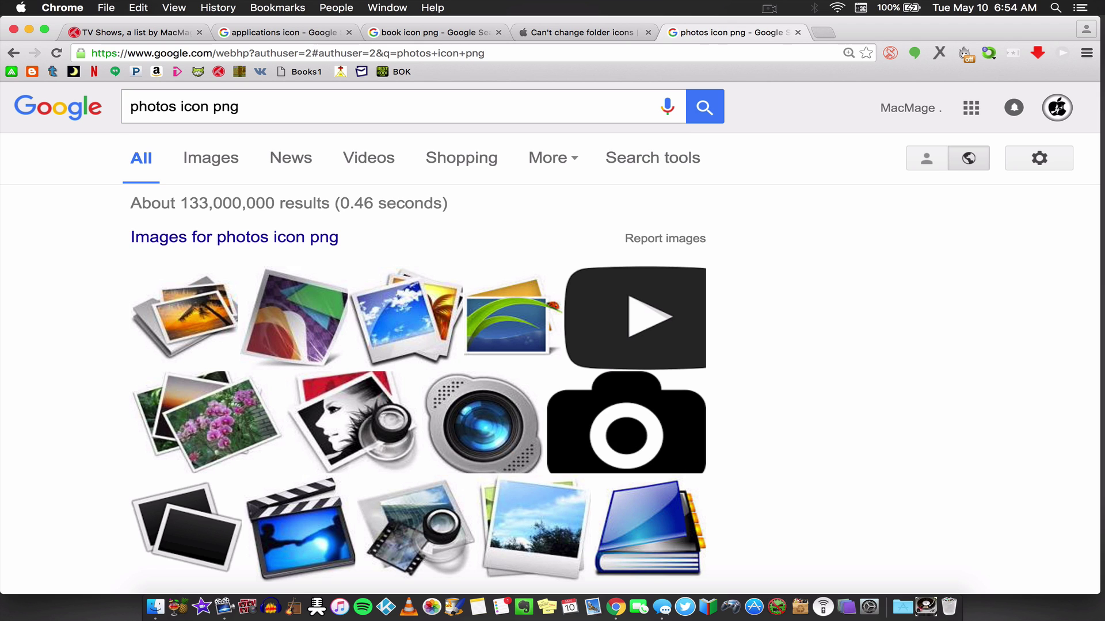
left_click(207, 163)
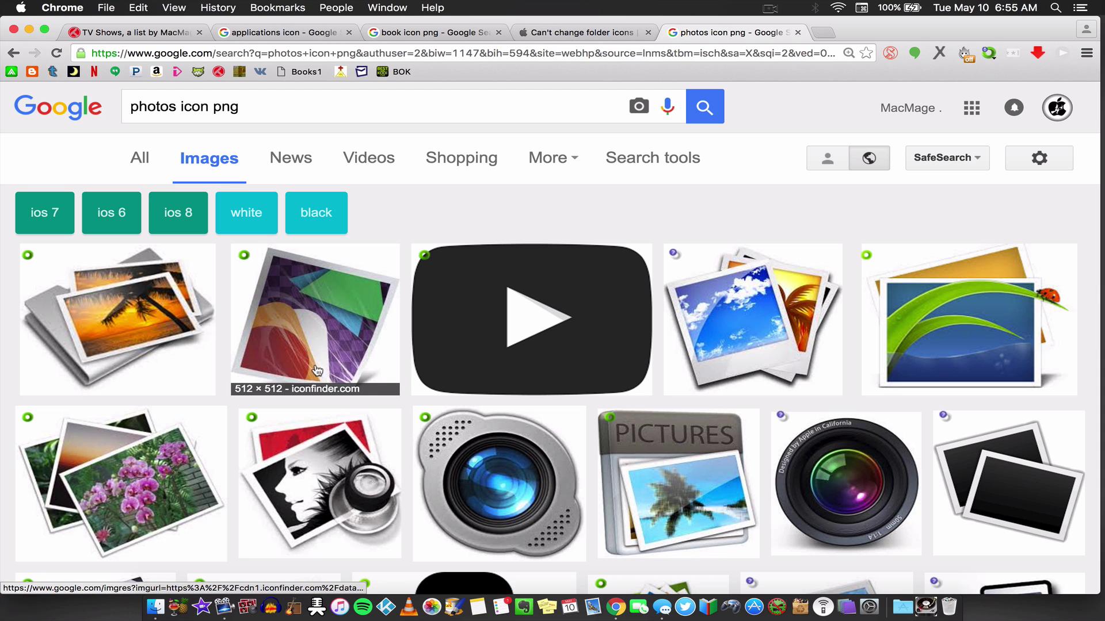
Step: Look through the photo icon image results and preview the black camera icon from Clipart Panda
scroll(316, 371, "down", 5)
scroll(317, 372, "down", 1)
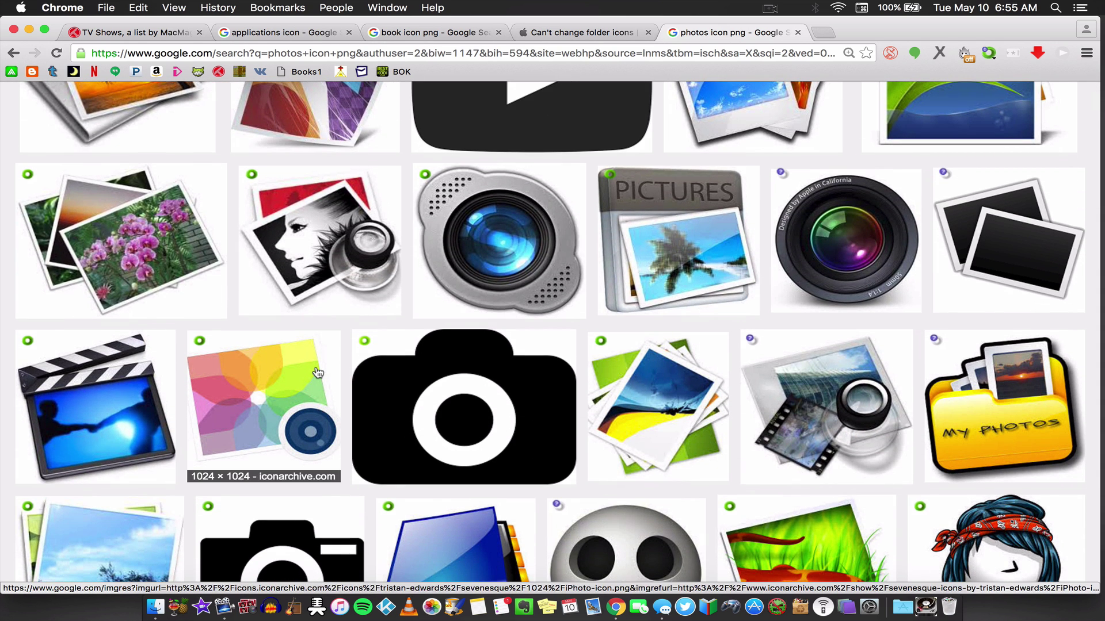
scroll(317, 372, "down", 5)
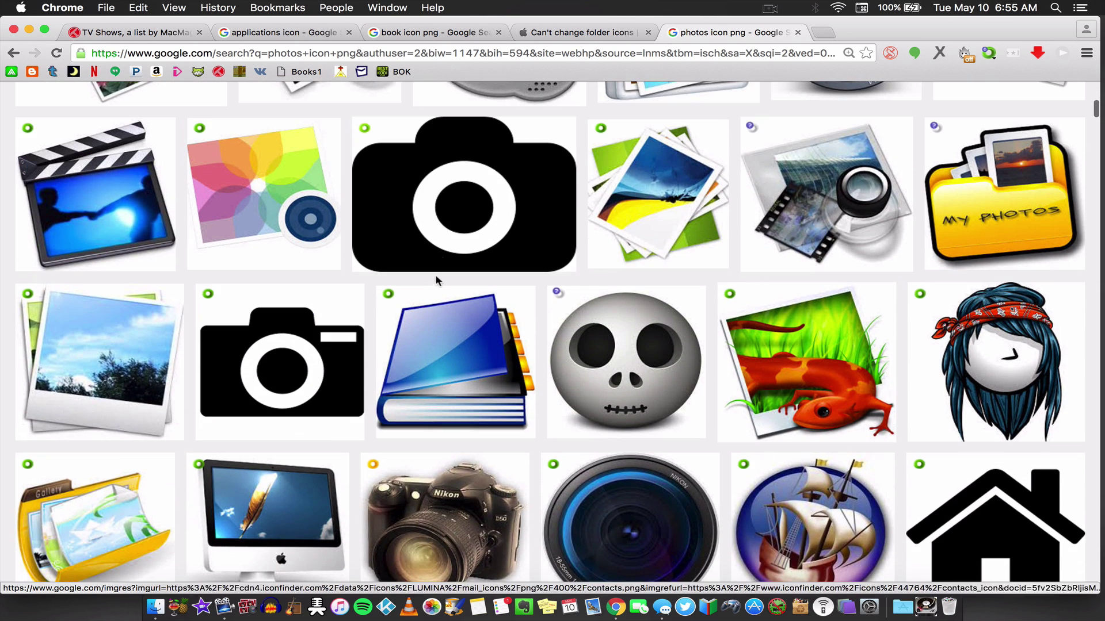
left_click(409, 219)
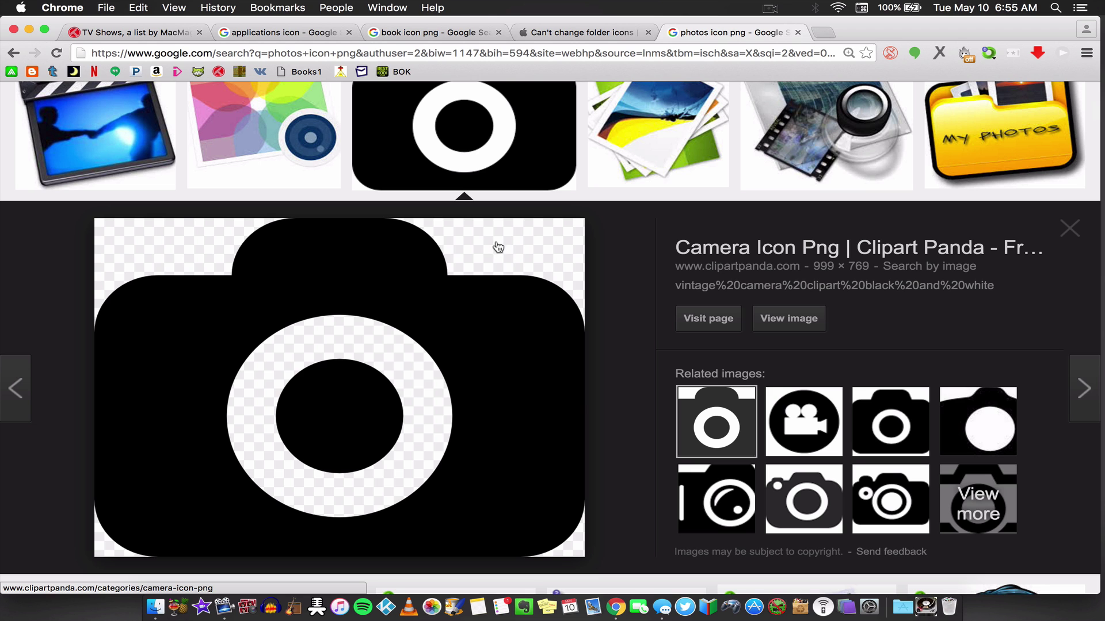
scroll(452, 246, "up", 2)
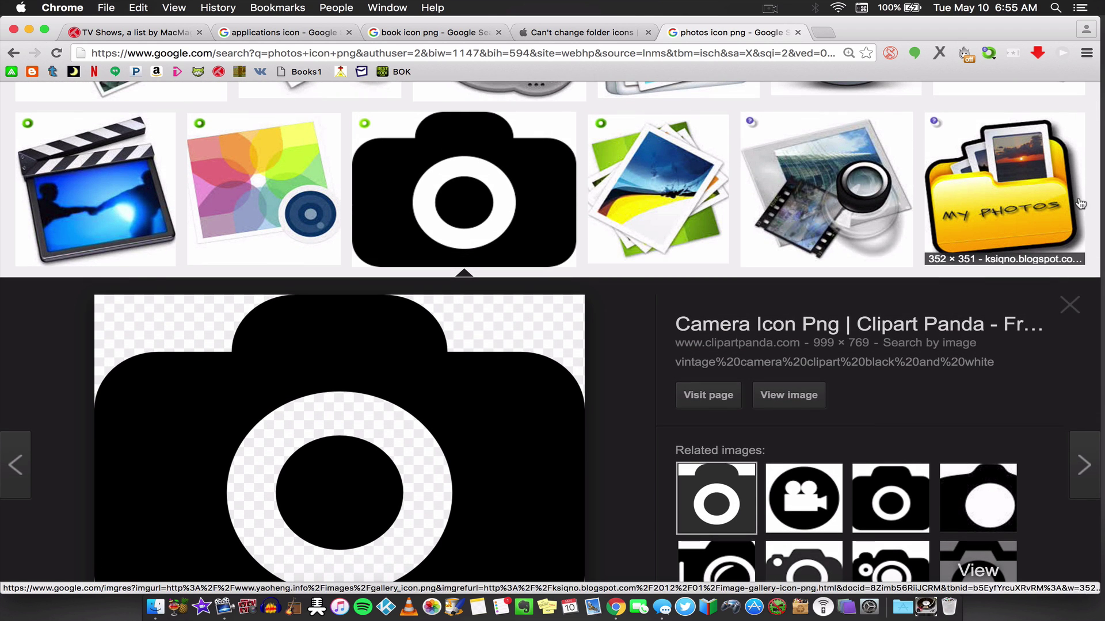
scroll(517, 230, "up", 10)
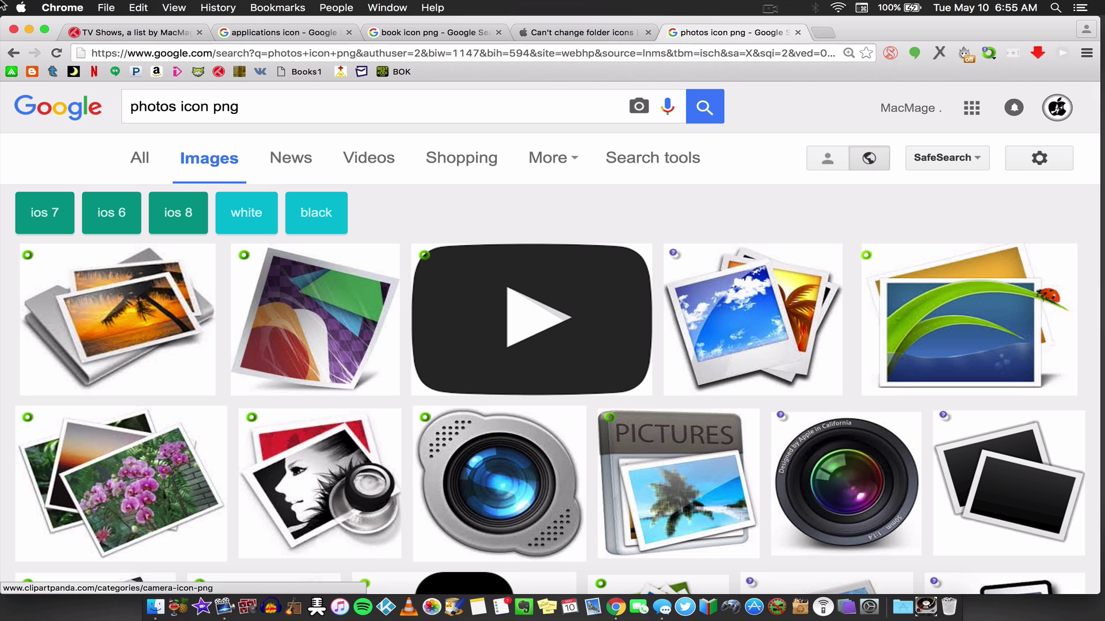
Step: Replace "photos" with "camera" in the query and search images for "camera icon png"
triple_click(150, 105)
left_click(148, 104)
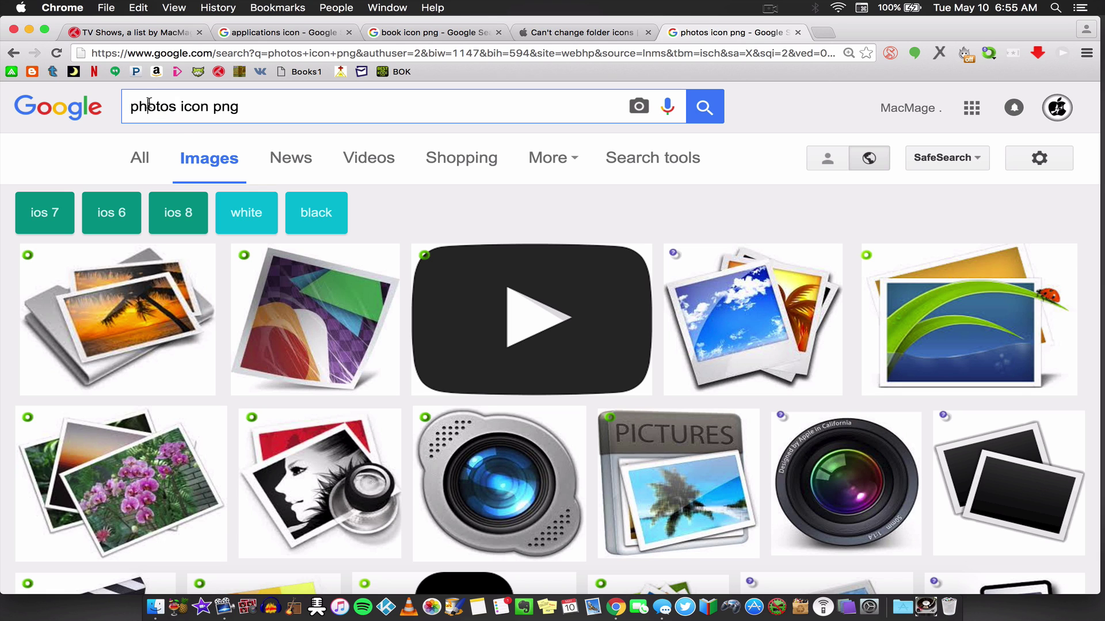
double_click(148, 104)
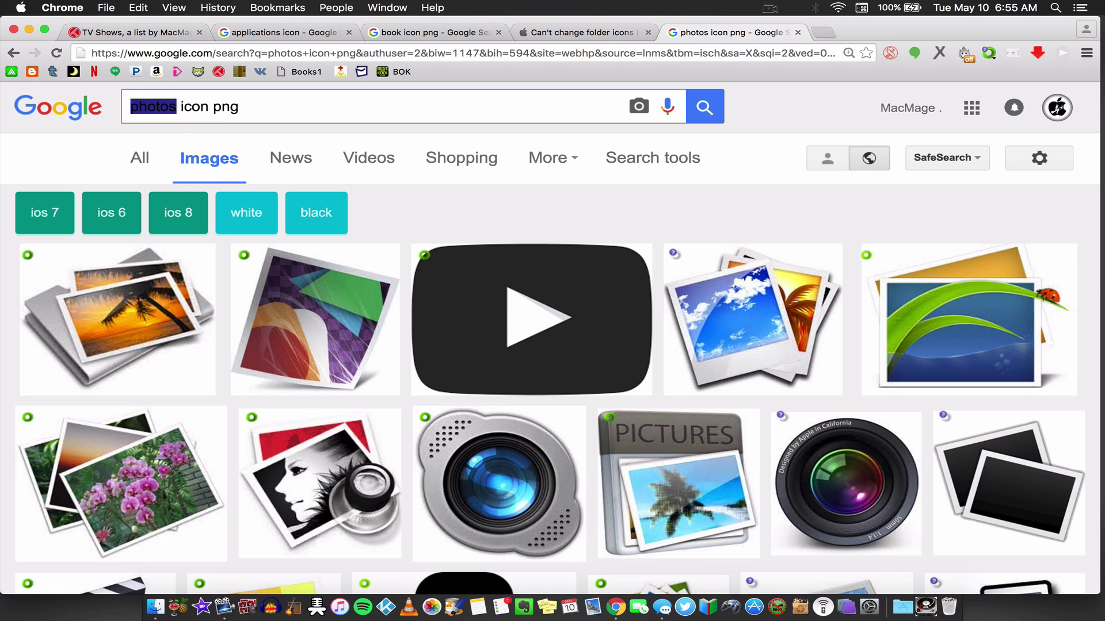
type("camera")
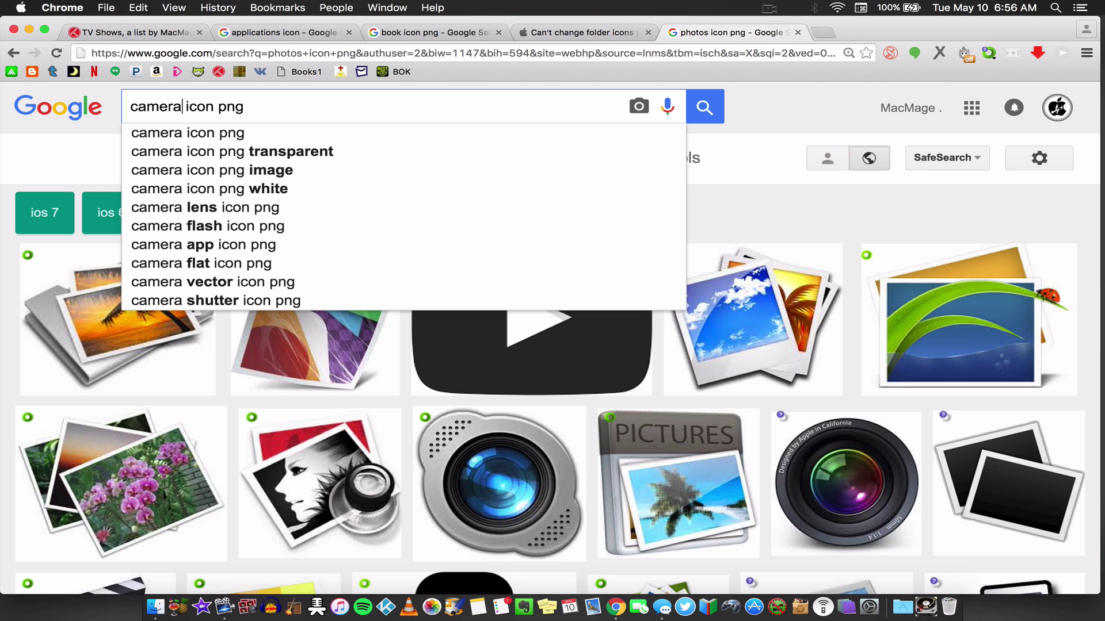
key("Return")
Step: Find the 512 × 512 Big Camera Icon from softicons.com in the results and copy its enlarged image
scroll(371, 304, "down", 5)
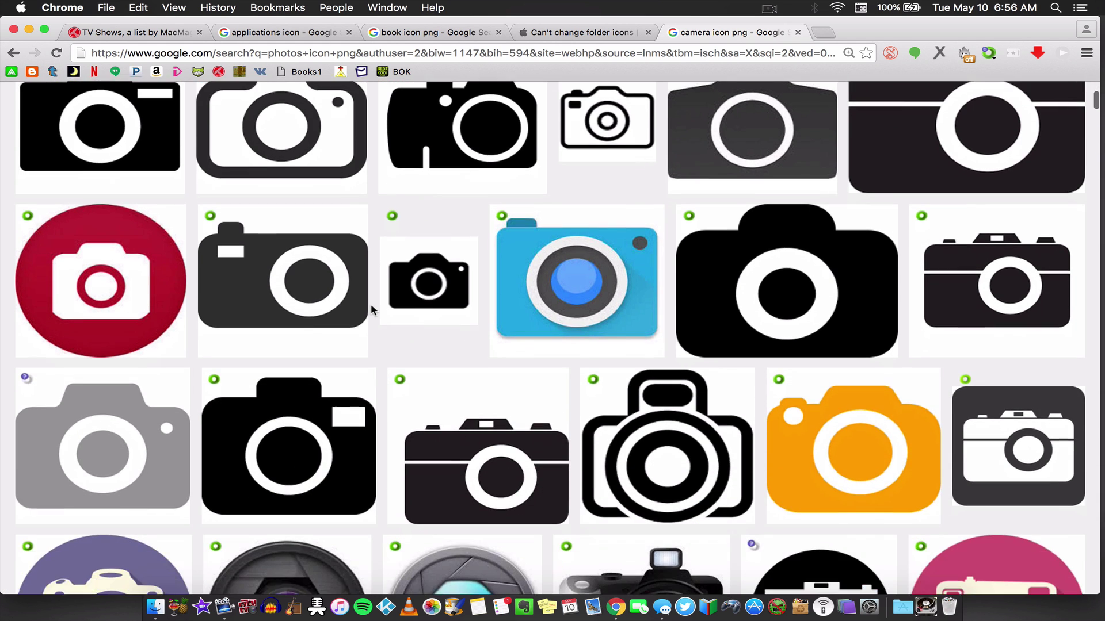
scroll(370, 304, "down", 7)
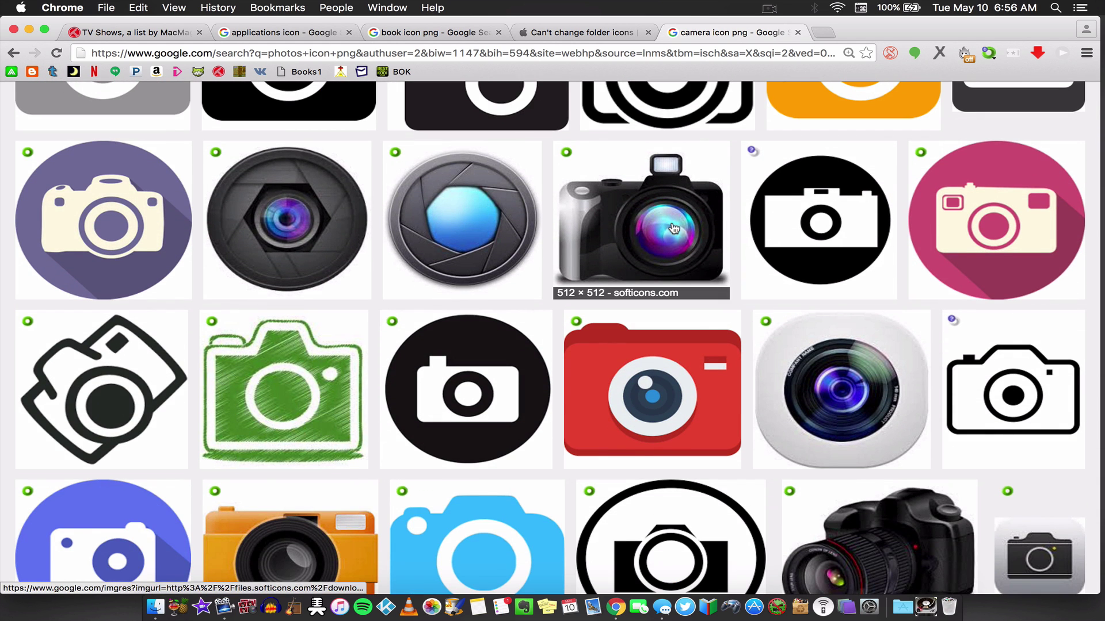
left_click(673, 229)
right_click(411, 332)
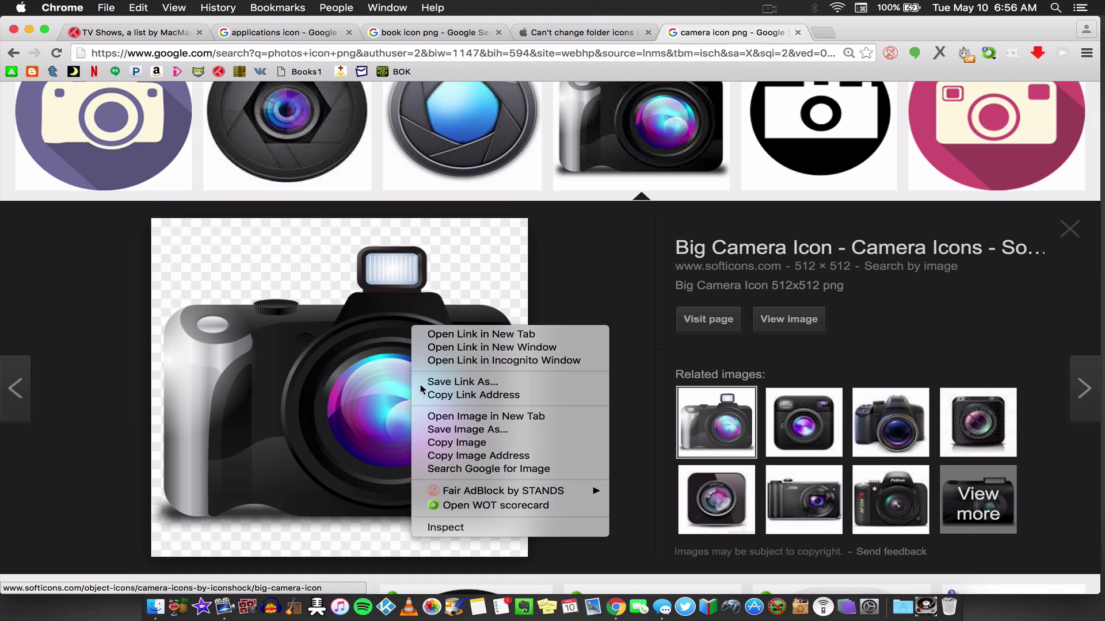
left_click(439, 443)
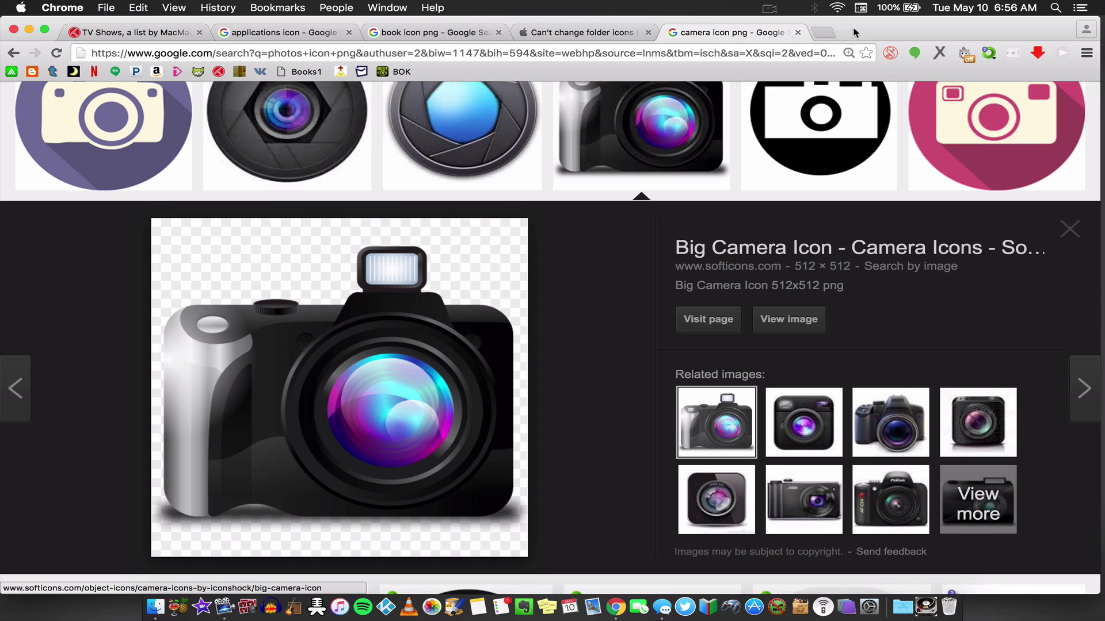
Step: Hide the browser, show the info window of the photos folder on the desktop and move it to mid-screen
key("super+h")
left_click(886, 101)
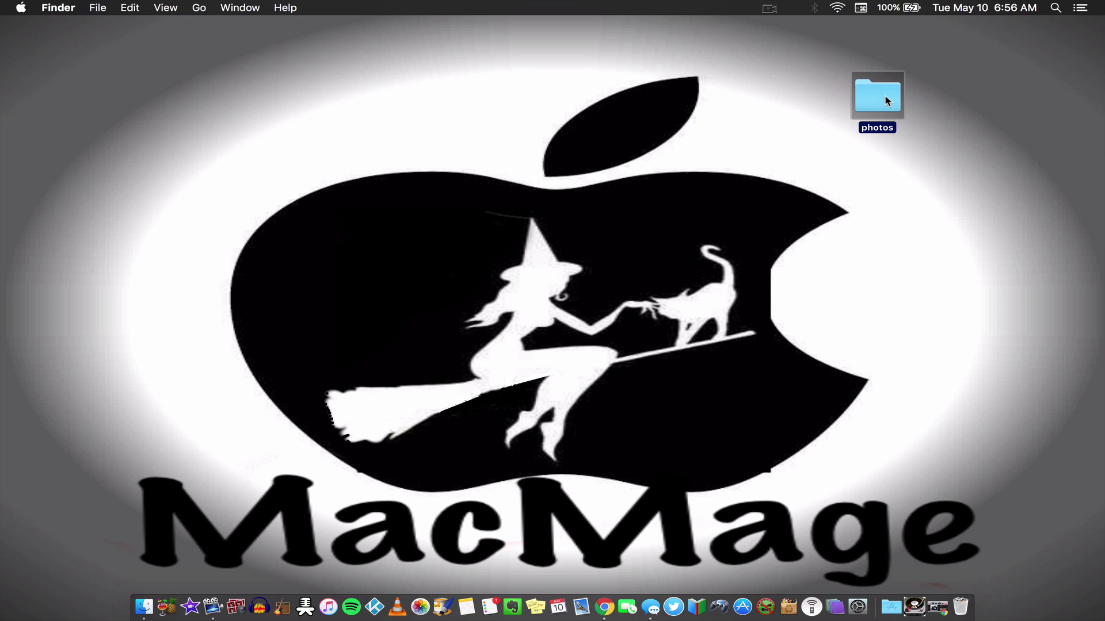
right_click(887, 101)
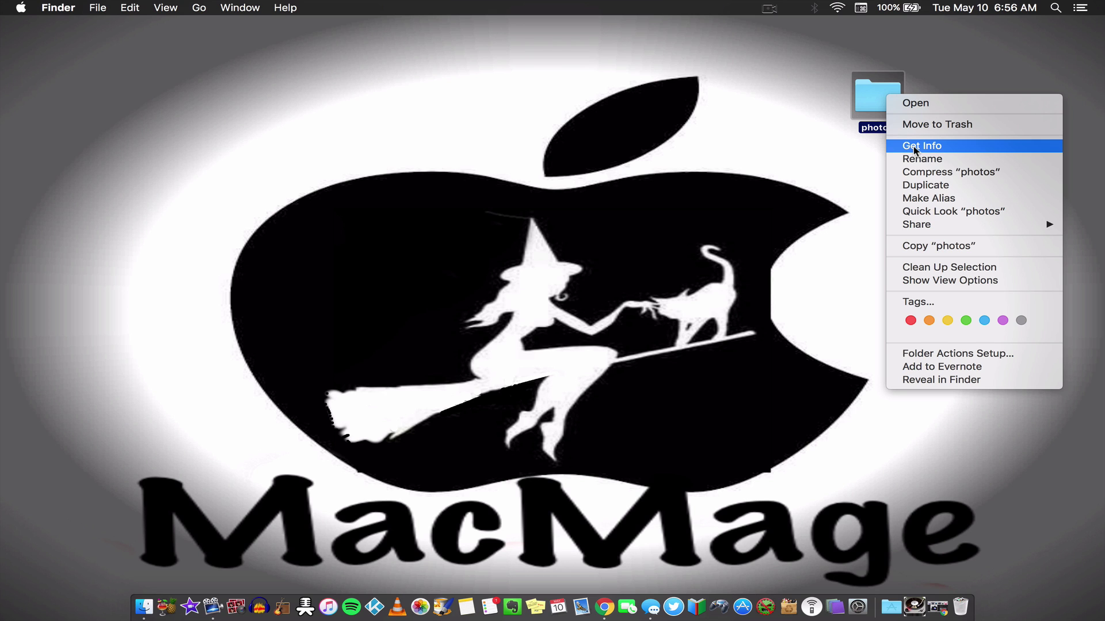
left_click(891, 107)
key("super+i")
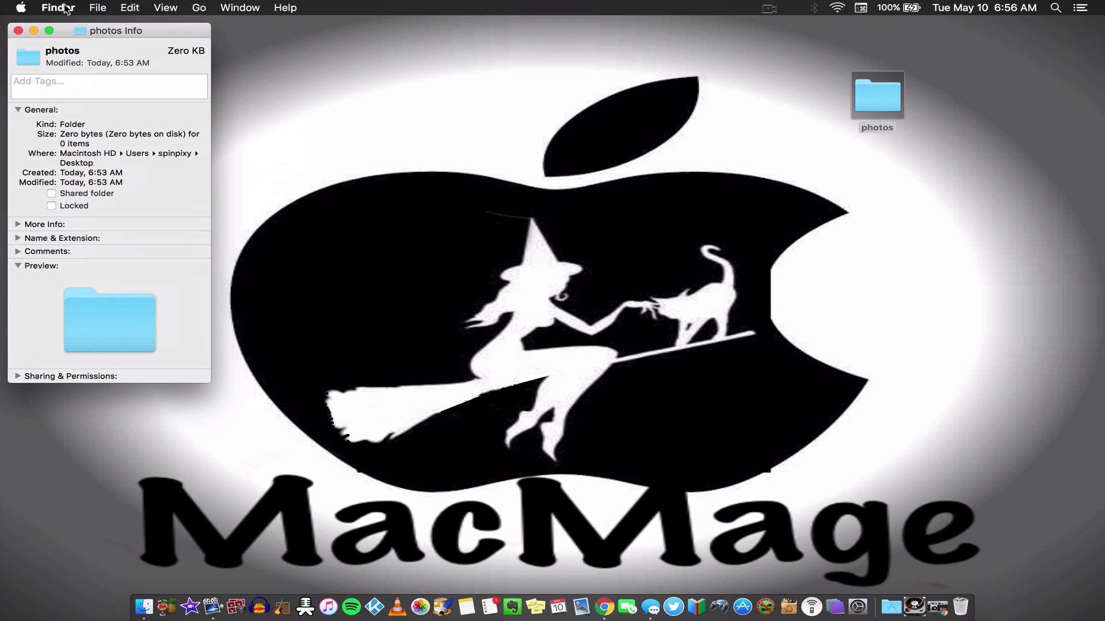
left_click_drag(88, 28, 552, 37)
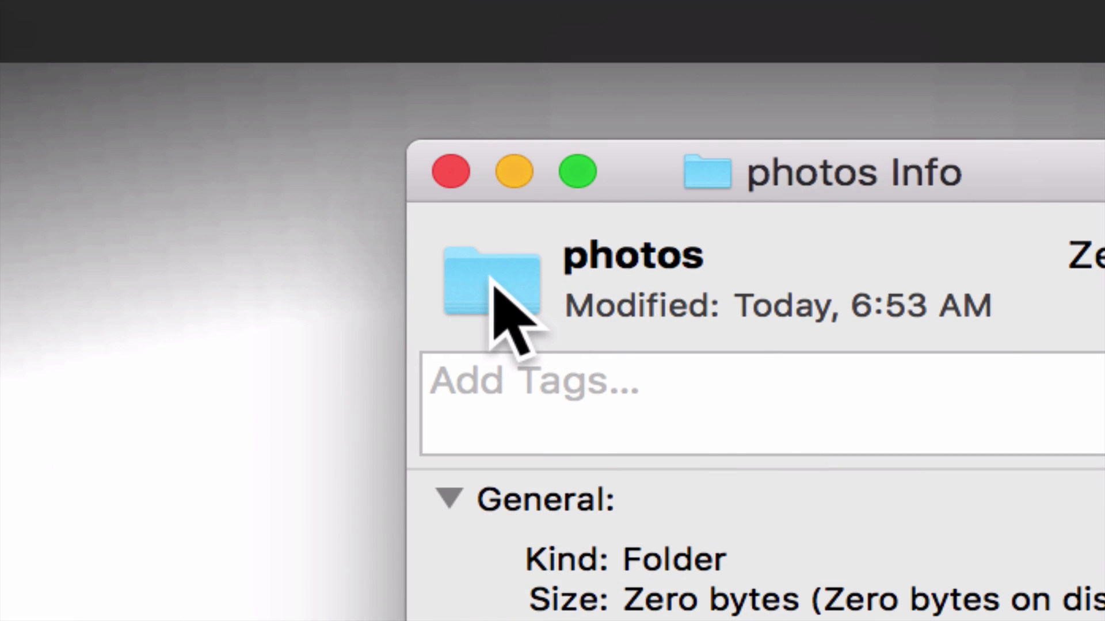
Step: Select the small folder icon in the photos info window's header and paste the copied camera image over it
left_click(313, 253)
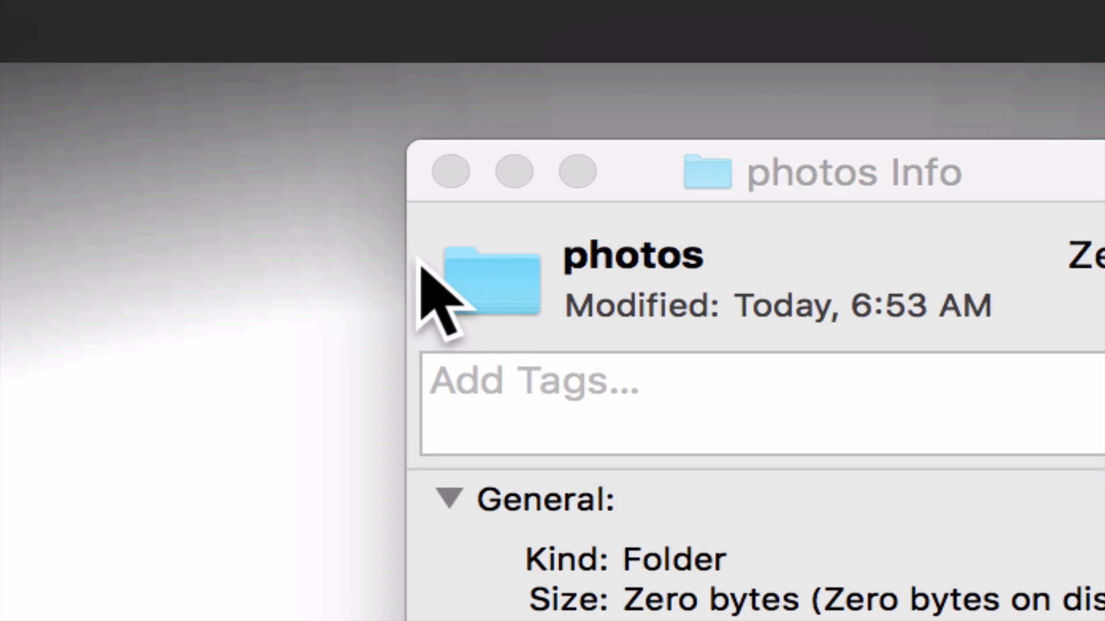
left_click(492, 268)
left_click(329, 261)
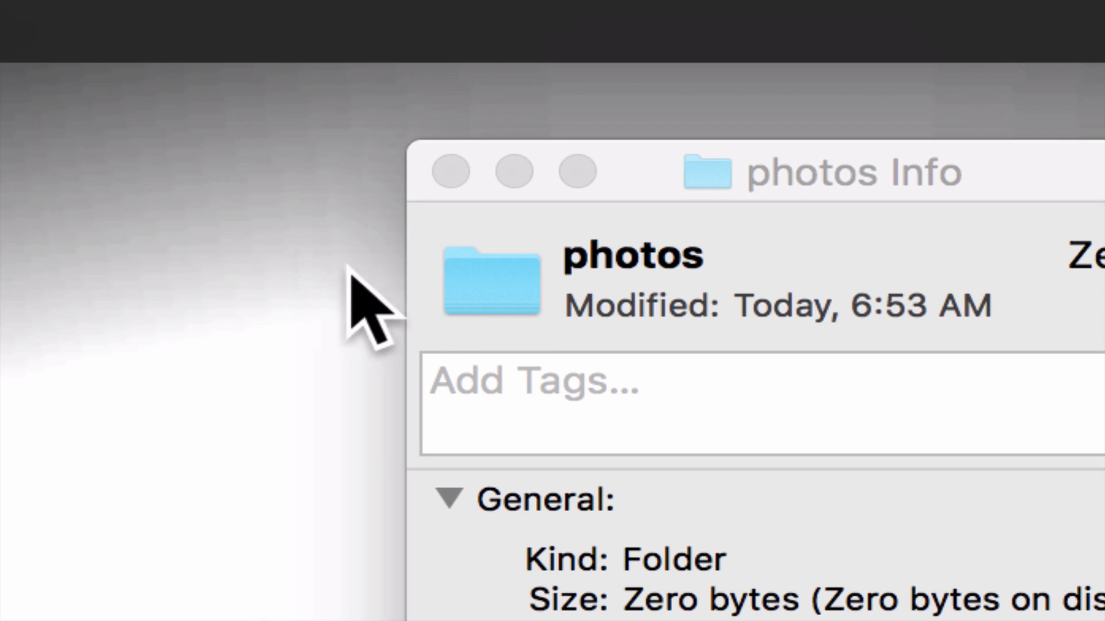
left_click(483, 266)
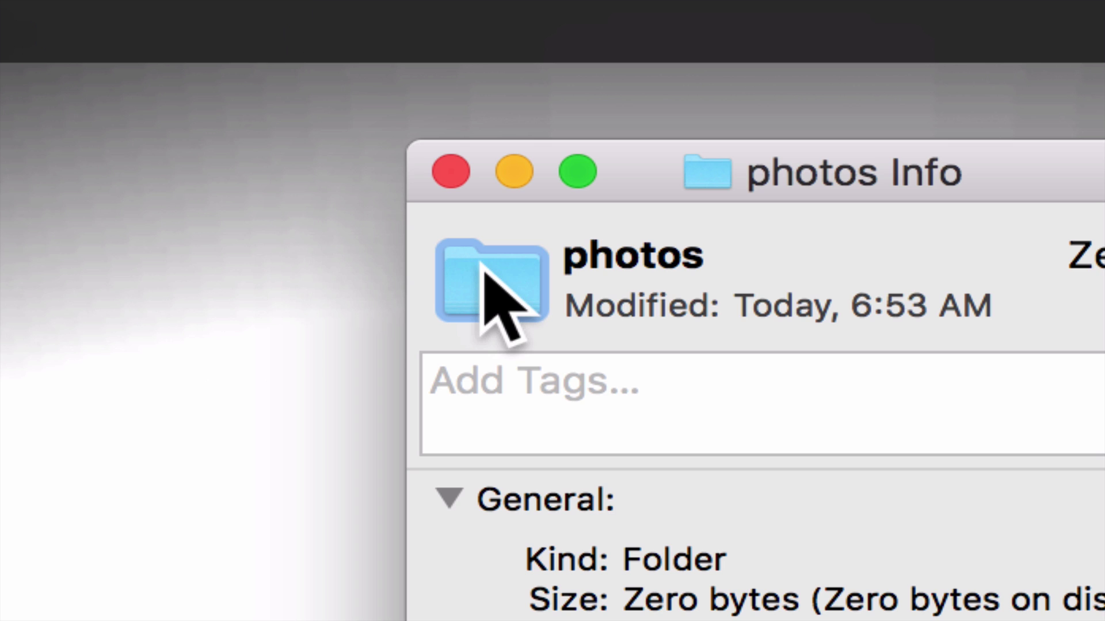
key("super+v")
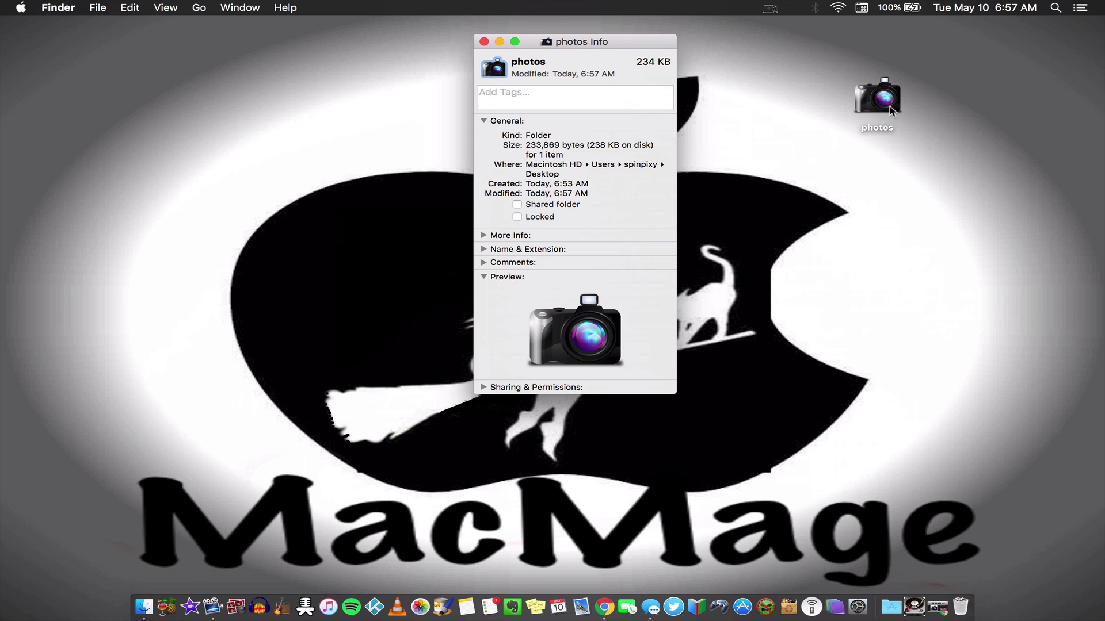
left_click(857, 161)
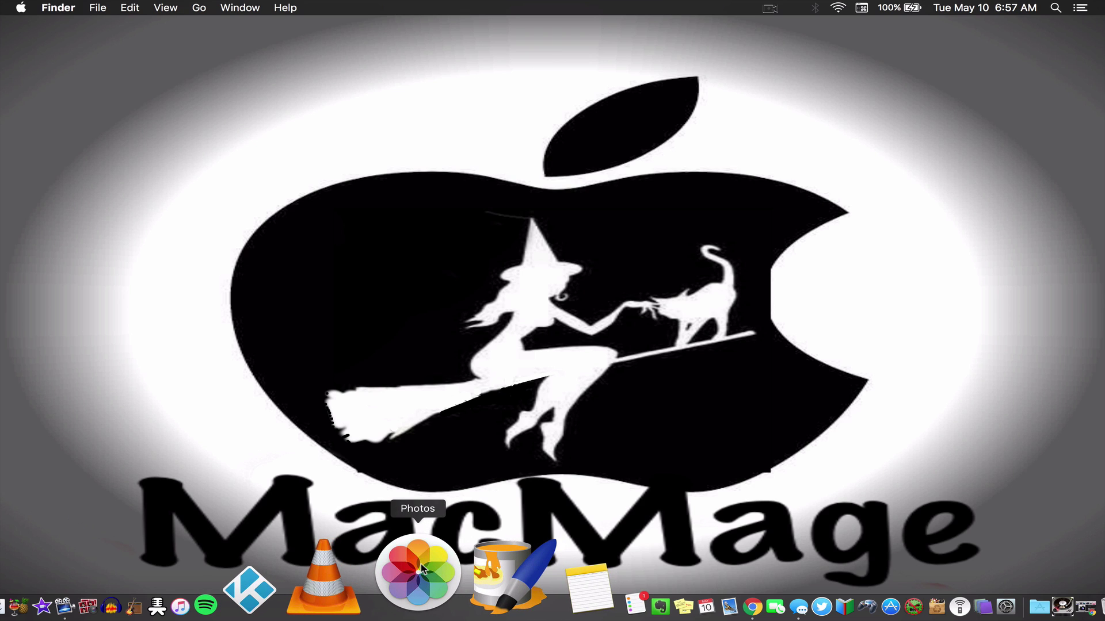
Step: Reveal the Photos app from the Dock in Finder's Applications folder and bring its icon fully into view
right_click(422, 568)
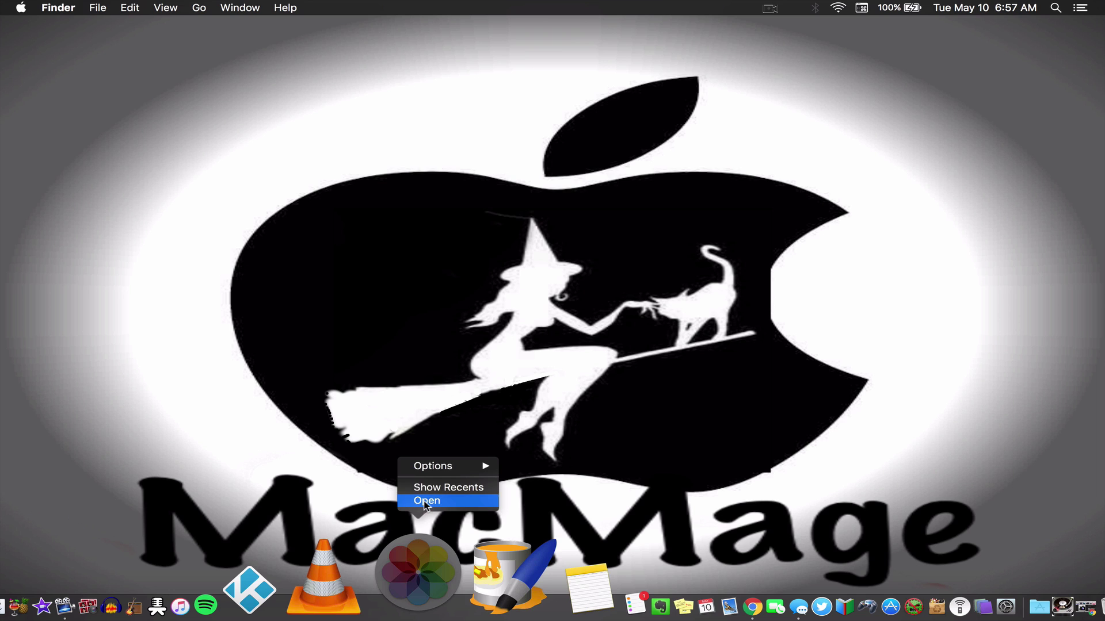
mouse_move(442, 467)
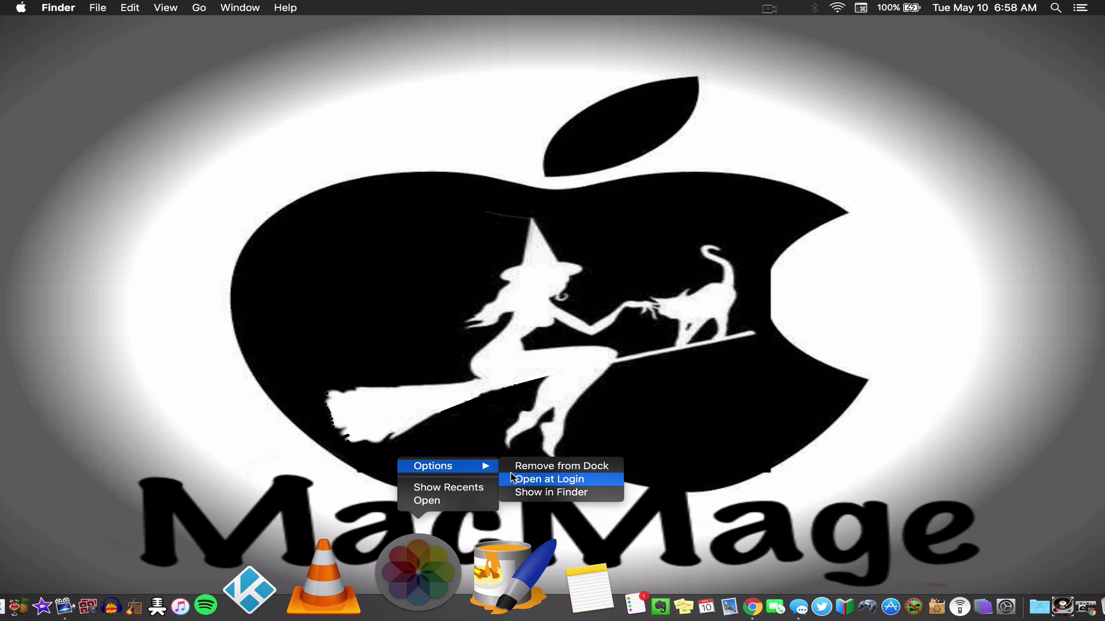
left_click(519, 493)
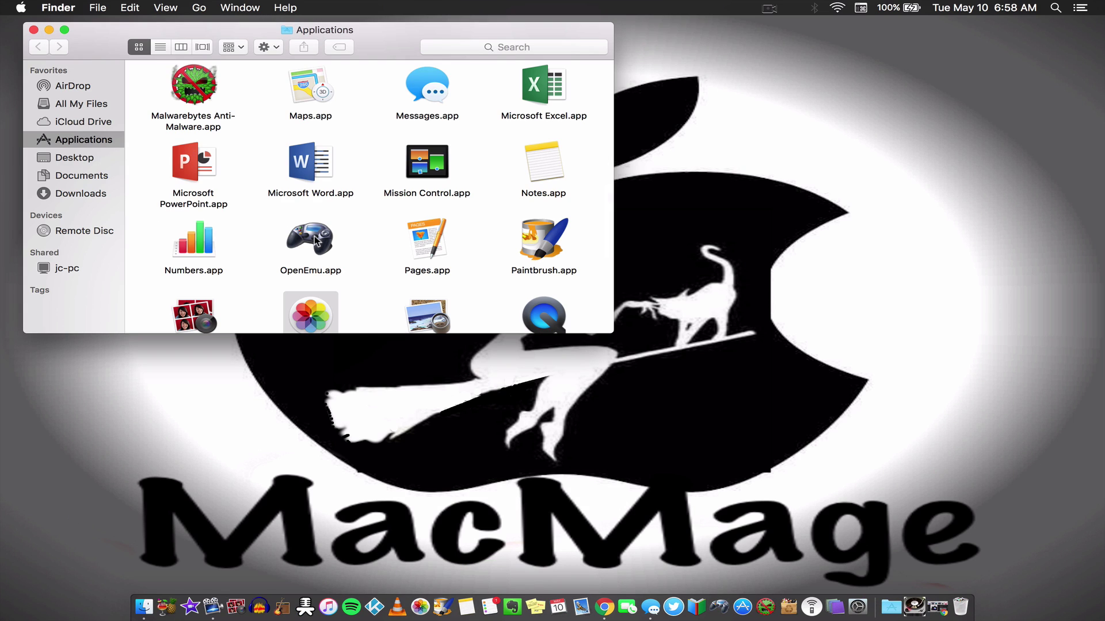
scroll(311, 228, "down", 1)
scroll(312, 228, "down", 3)
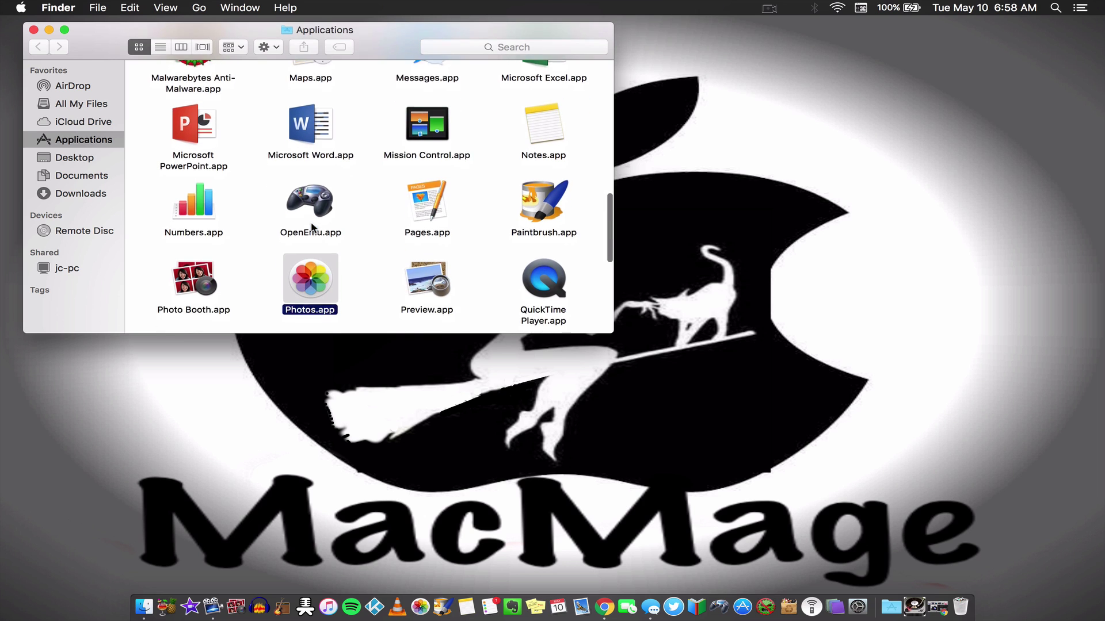
Step: Show the Photos app's info window beside the Applications window, select its small header icon, and close both windows
left_click(311, 272)
key("super+i")
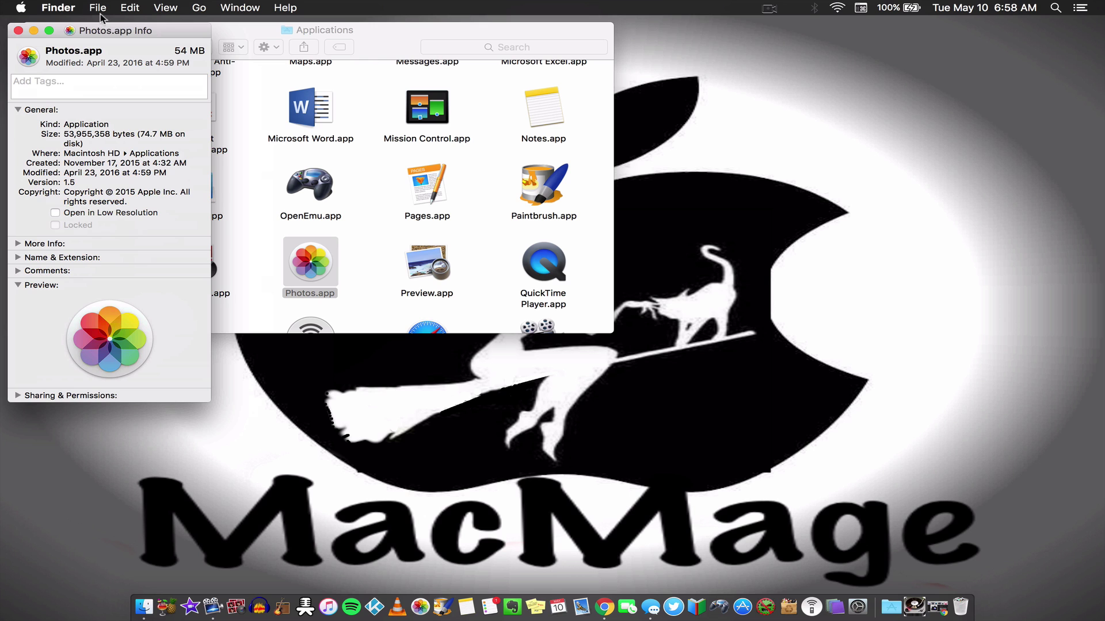
left_click_drag(109, 29, 712, 55)
left_click(629, 83)
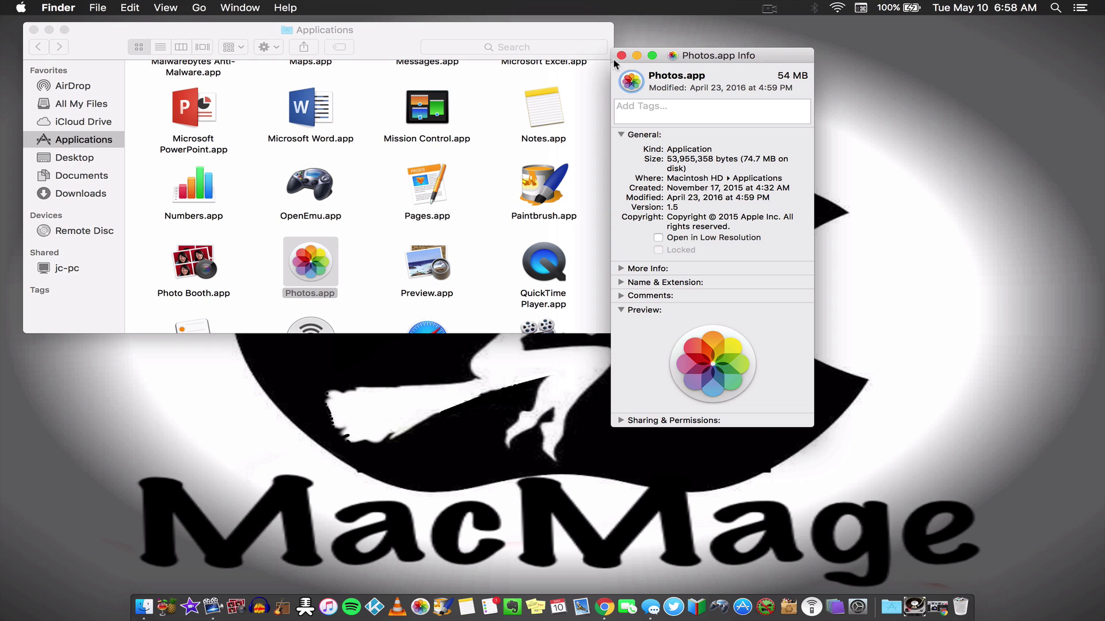
left_click(622, 56)
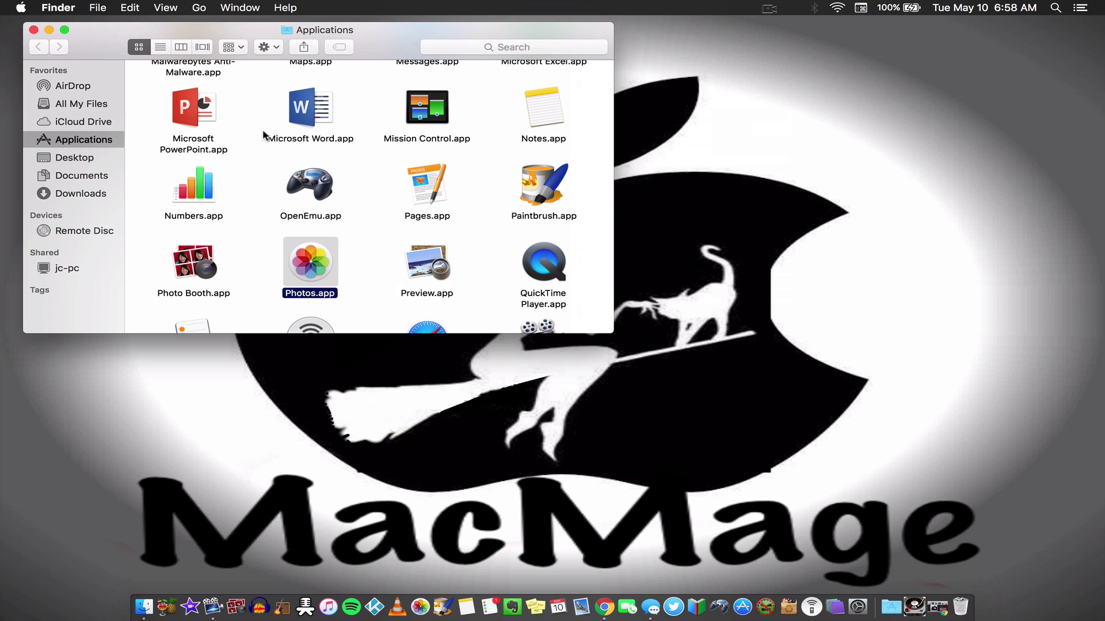
left_click(33, 29)
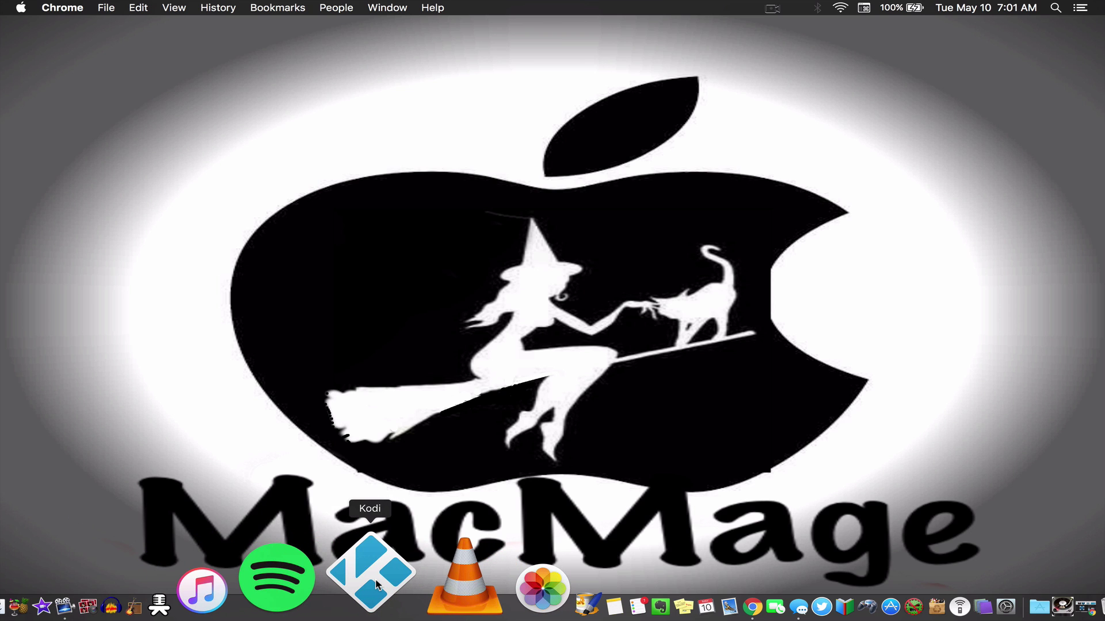
Step: Reveal the Kodi app from the Dock in Finder's Applications folder and show its info window
right_click(377, 585)
mouse_move(410, 468)
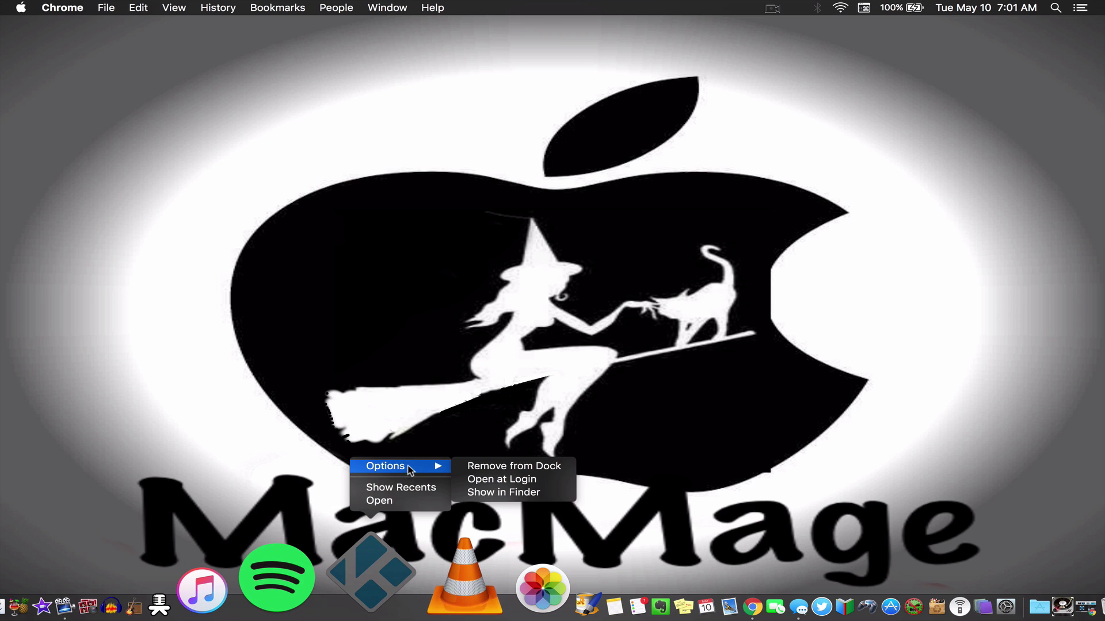
left_click(477, 492)
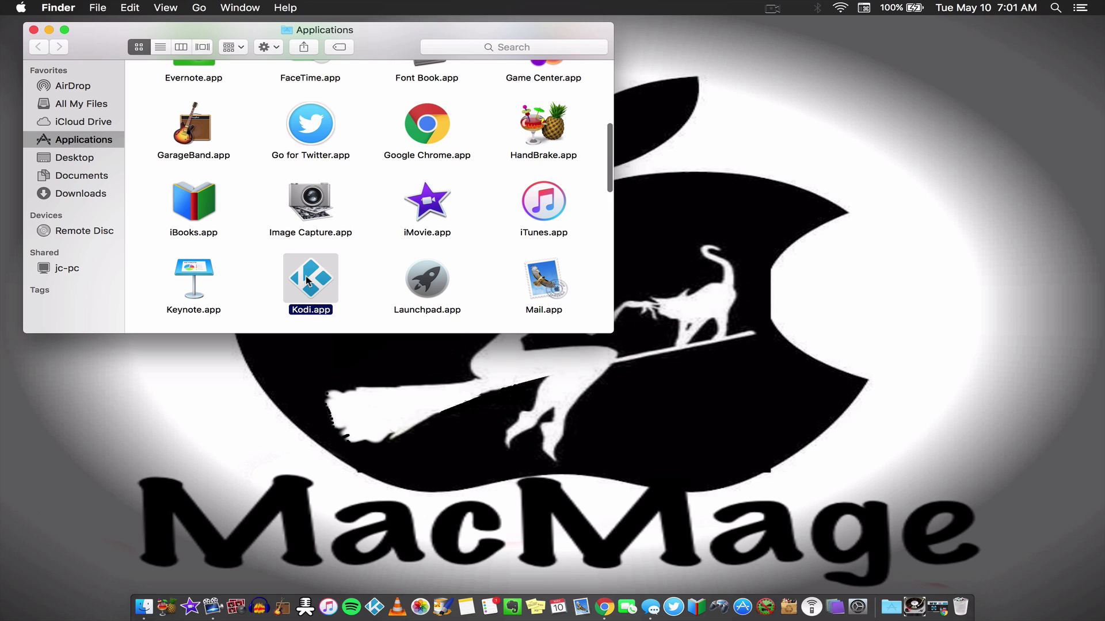
key("super+i")
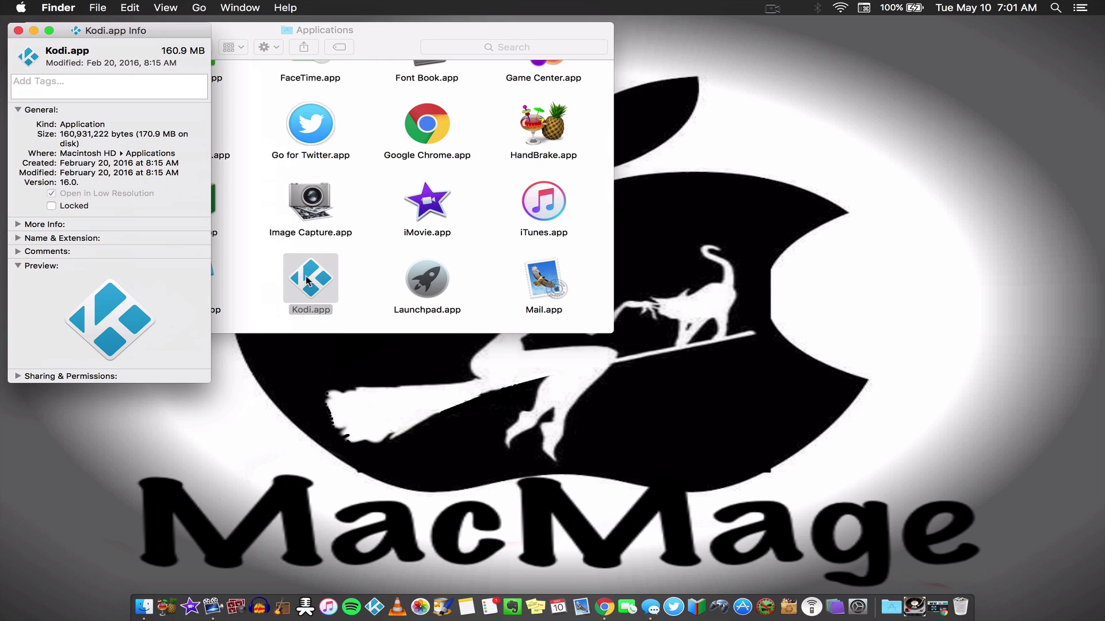
Step: Replace Kodi's icon by pasting the copied round Kodi image over its info window's header icon, and close the info window
left_click(25, 59)
left_click_drag(135, 32, 326, 76)
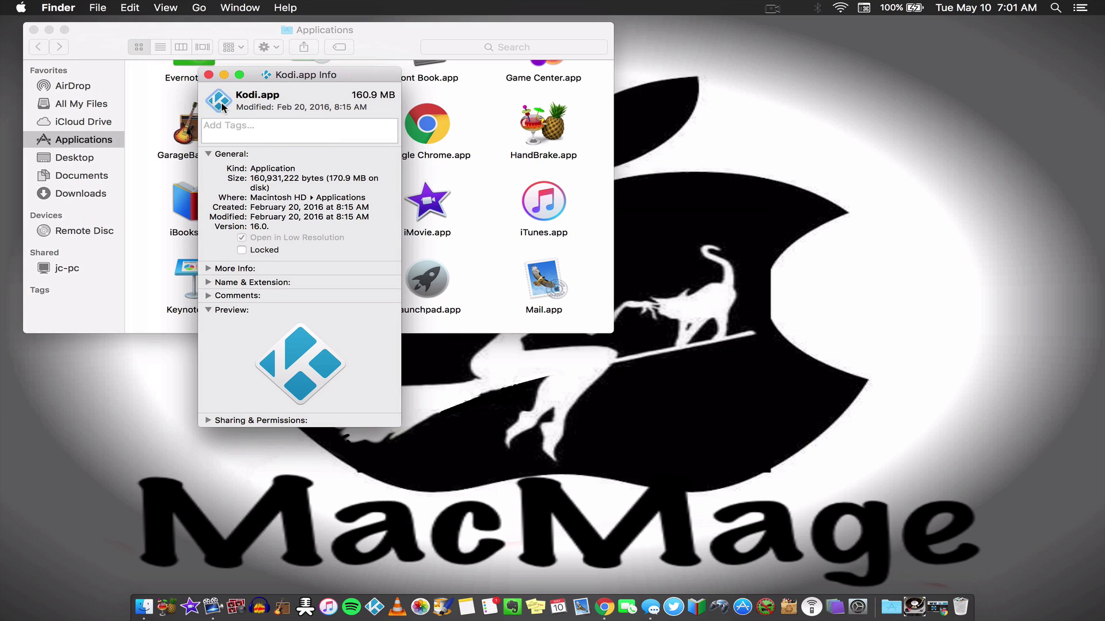
key("super+v")
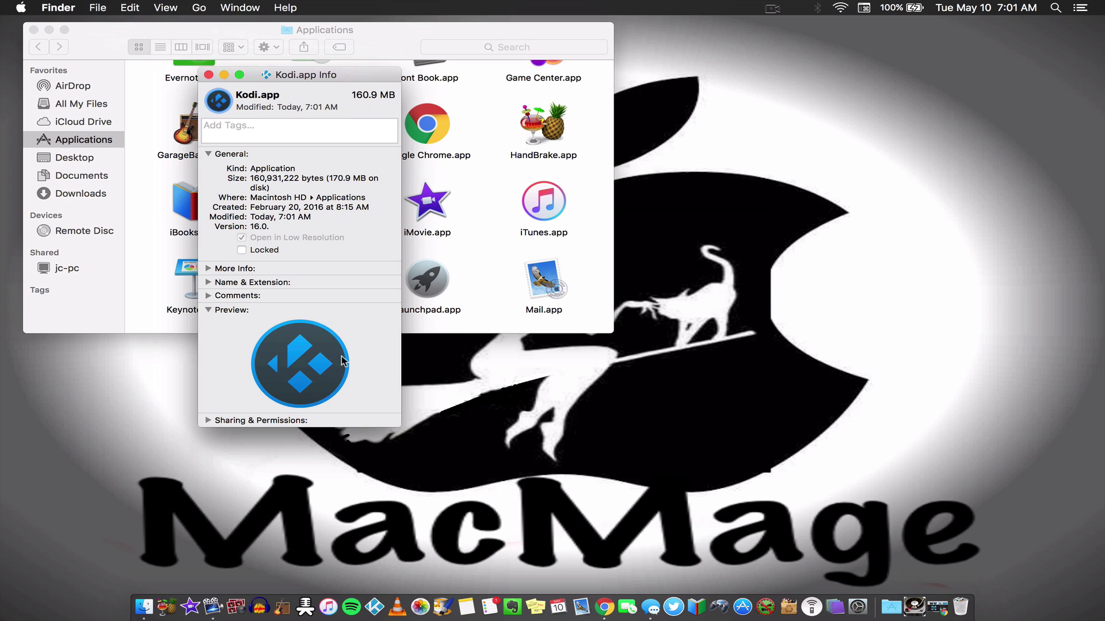
left_click(208, 75)
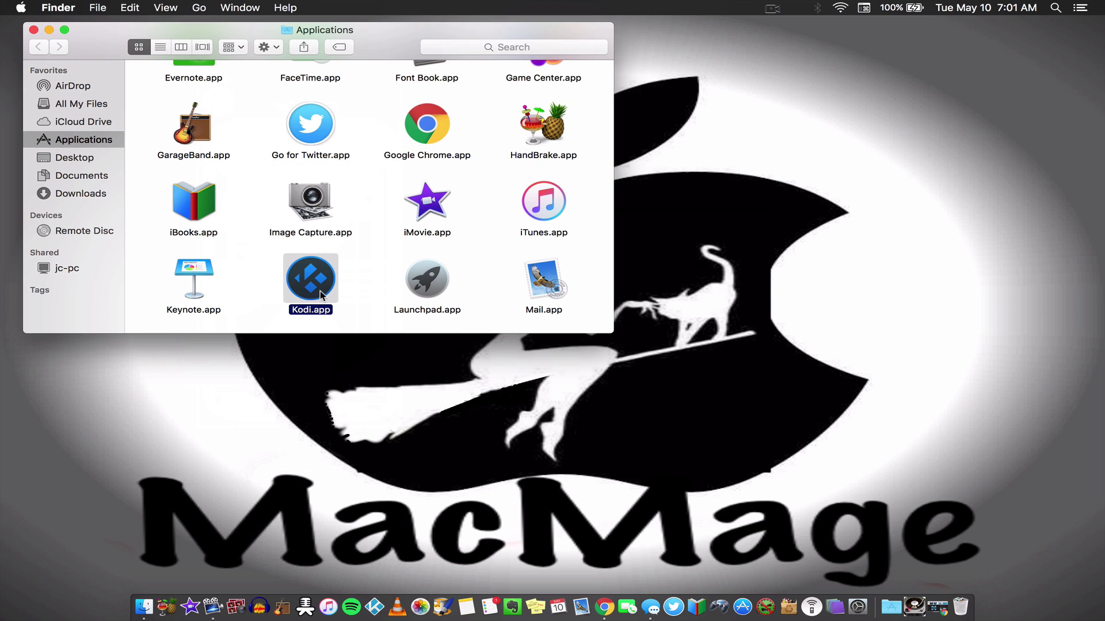
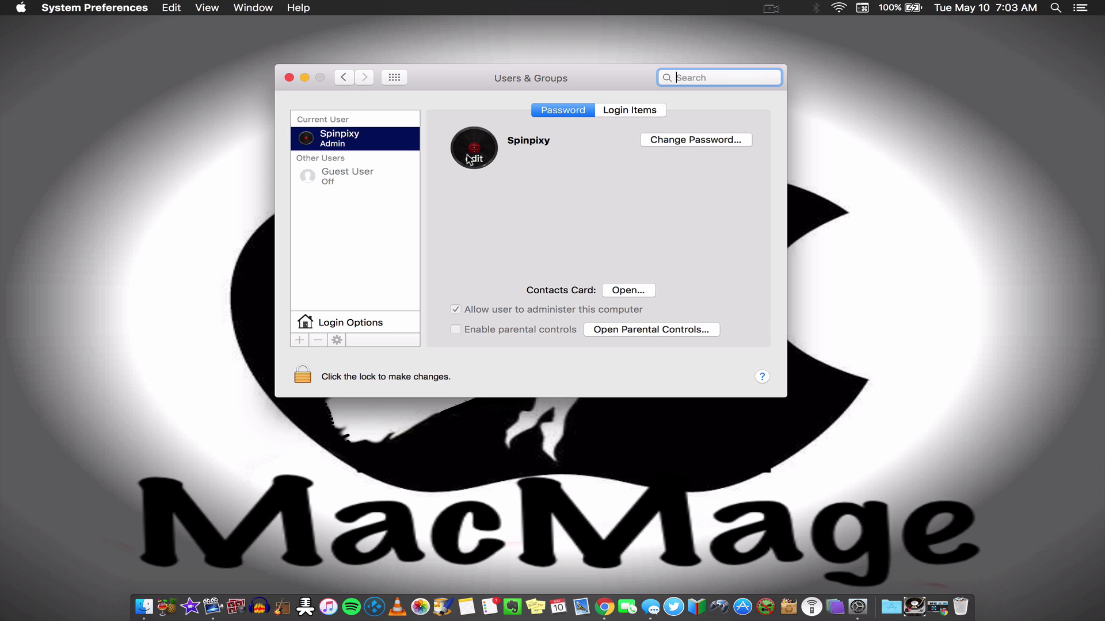
Step: Browse the default pictures available for the current user in Users & Groups and dismiss the picture chooser
left_click(470, 159)
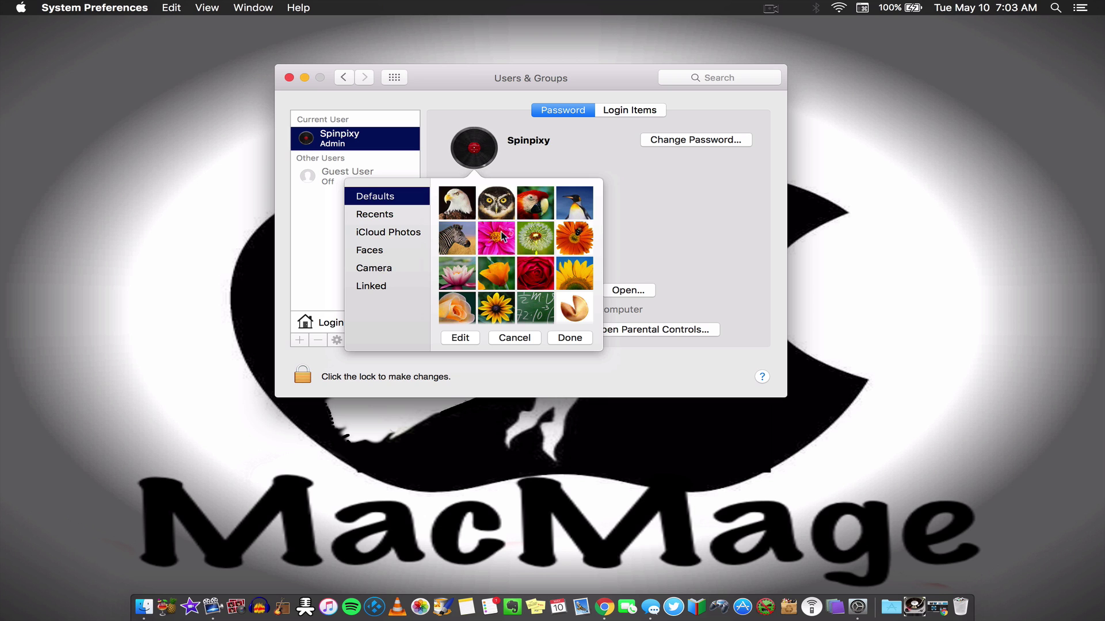
scroll(529, 265, "down", 5)
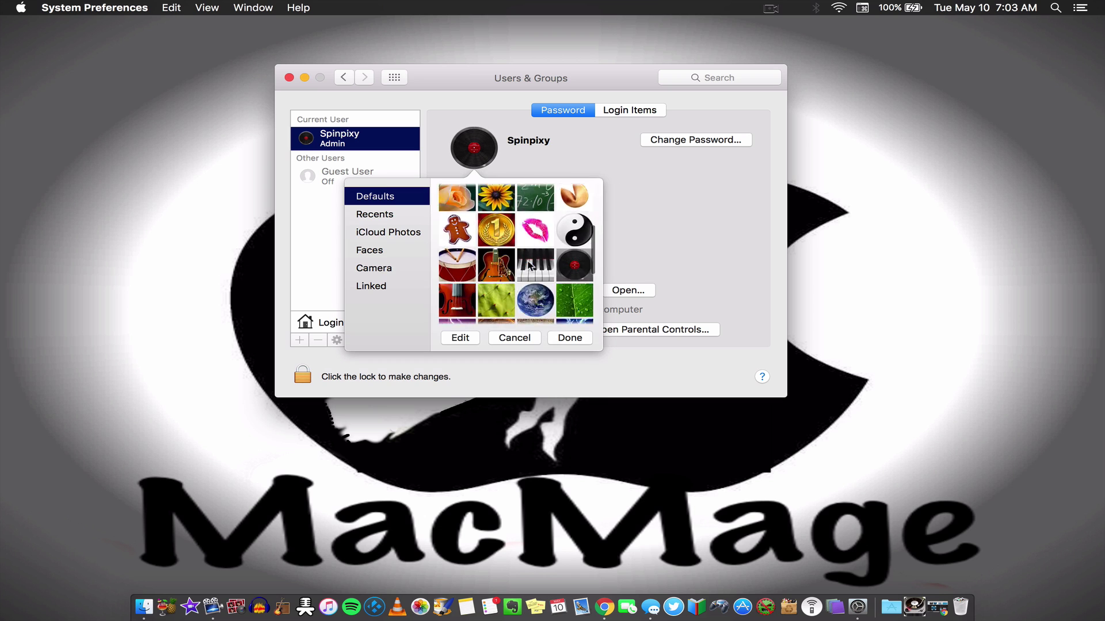
scroll(527, 260, "up", 5)
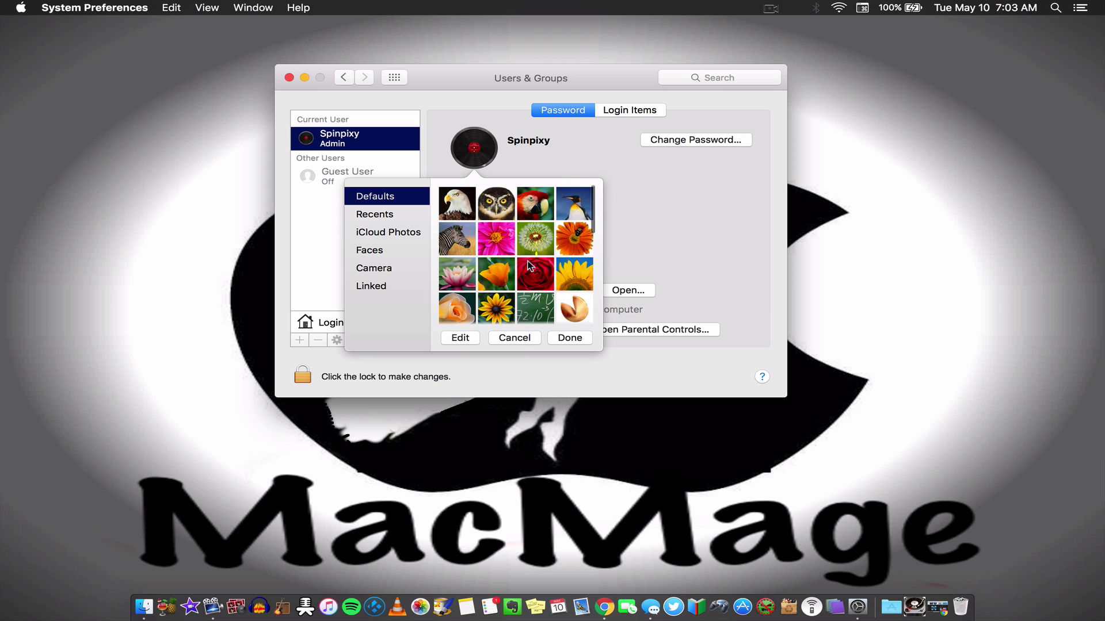
left_click(475, 146)
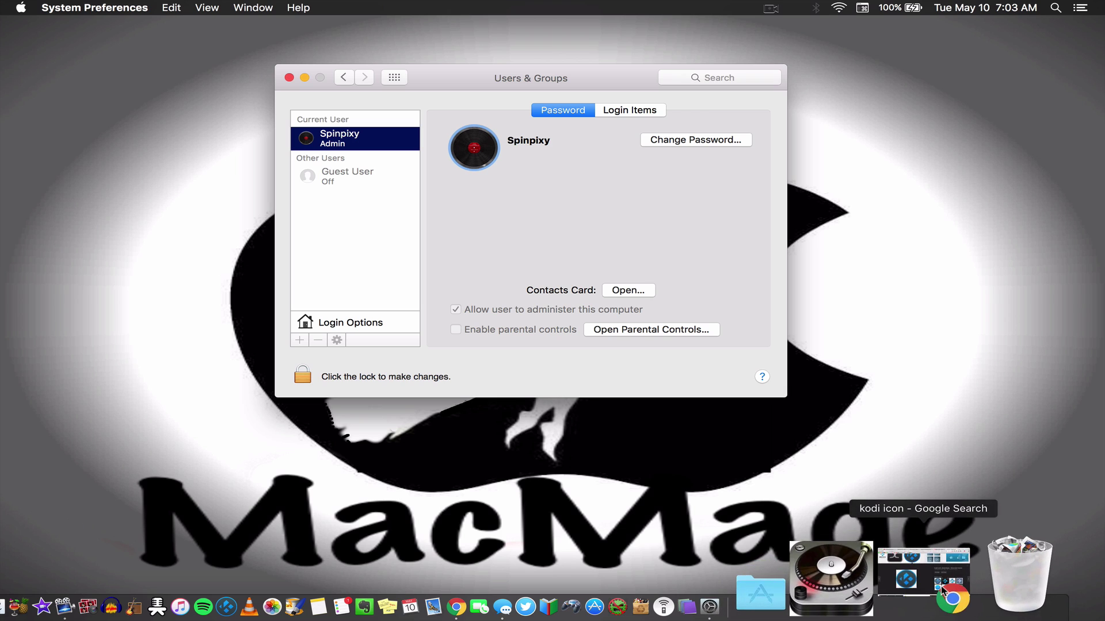
Step: Switch to the minimized Chrome window with the kodi icon image results and select the whole search query
left_click(869, 581)
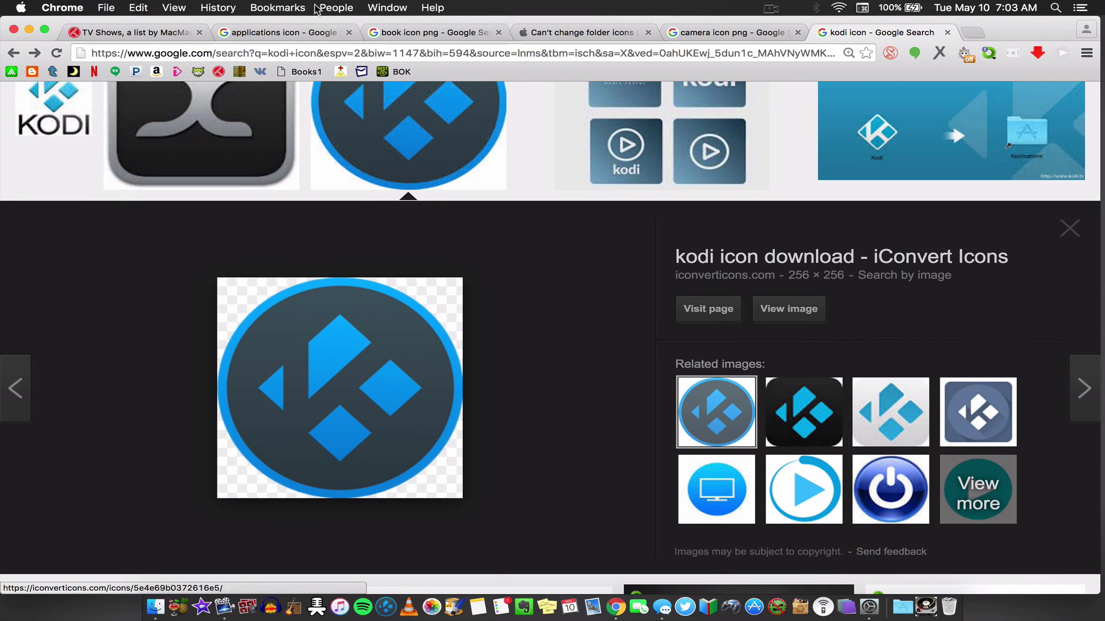
scroll(338, 128, "up", 10)
left_click(310, 108)
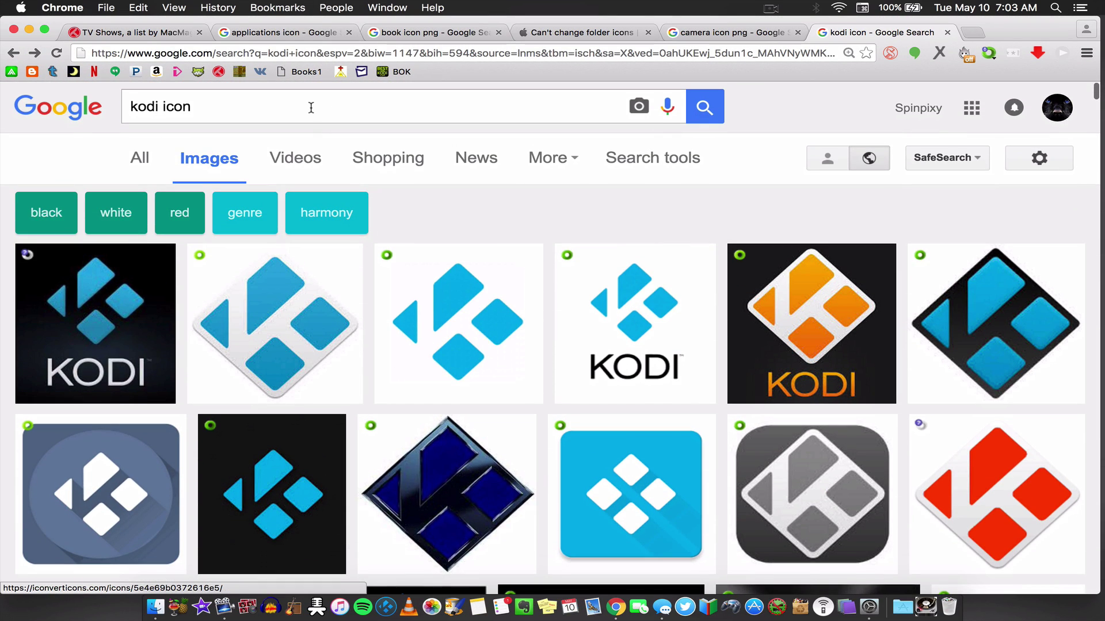
key("super+a")
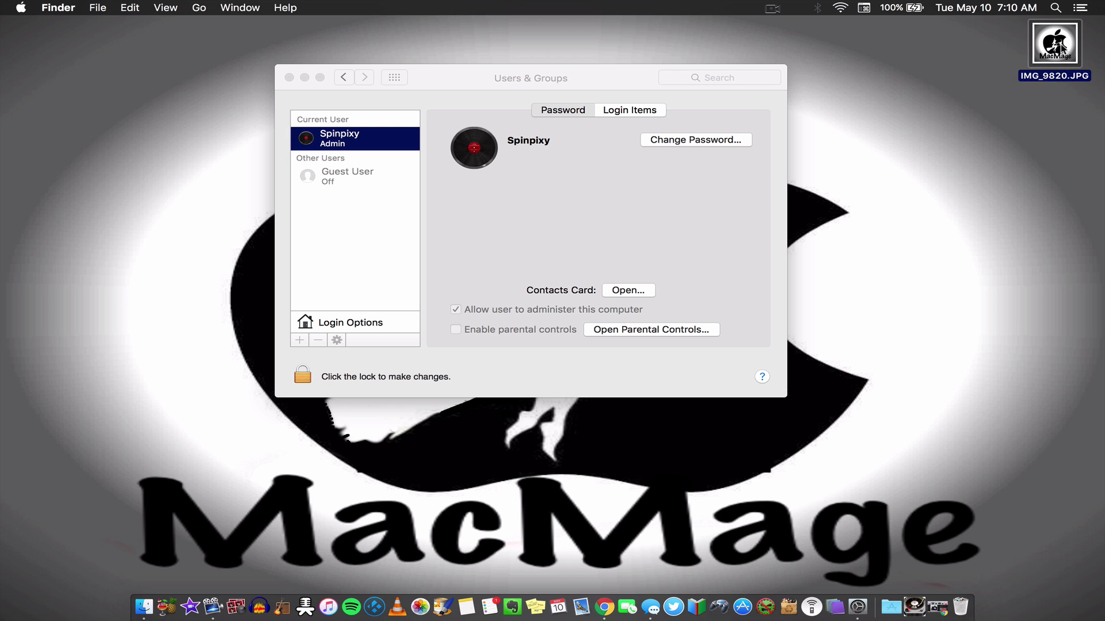
Step: Move IMG_9820.JPG nearer to the Users & Groups window and apply it as the current user's account picture
left_click_drag(1026, 34, 955, 103)
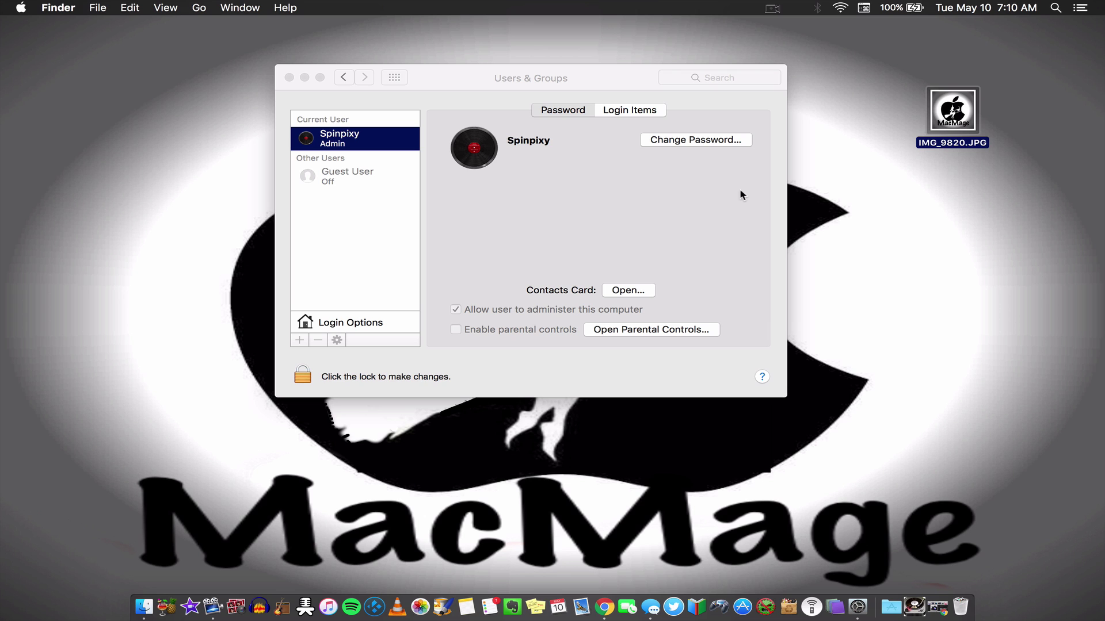
left_click_drag(948, 109, 472, 141)
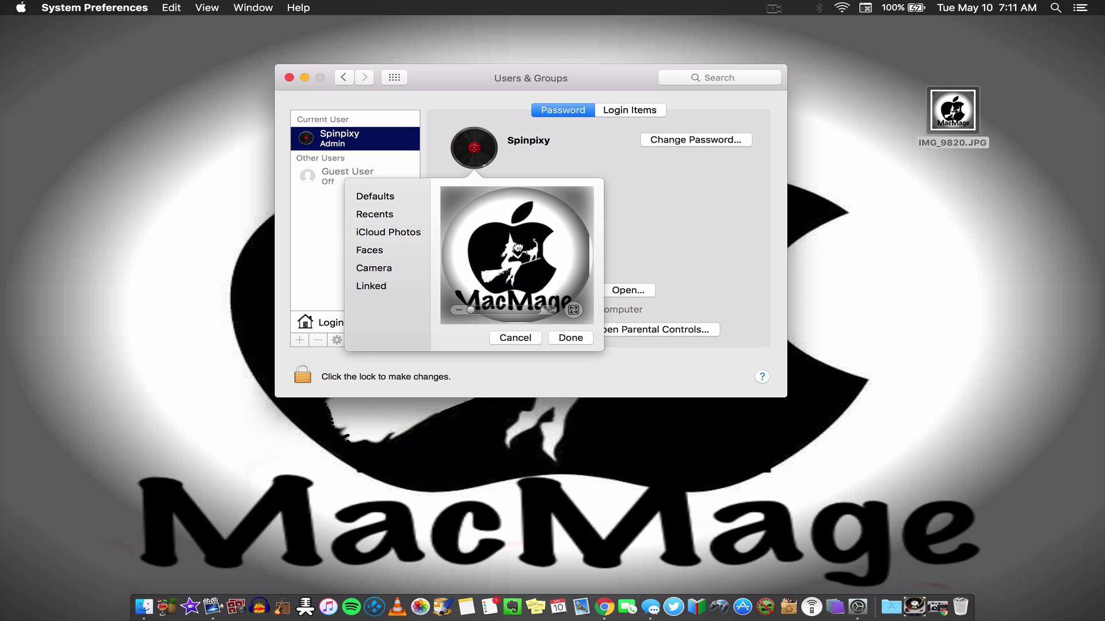
left_click(573, 340)
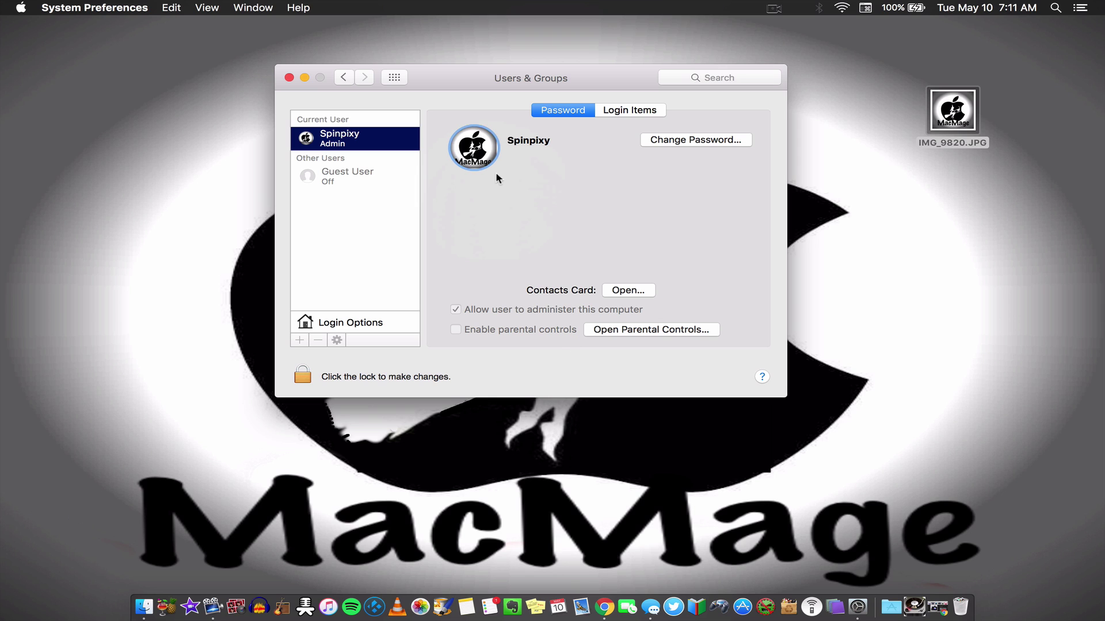